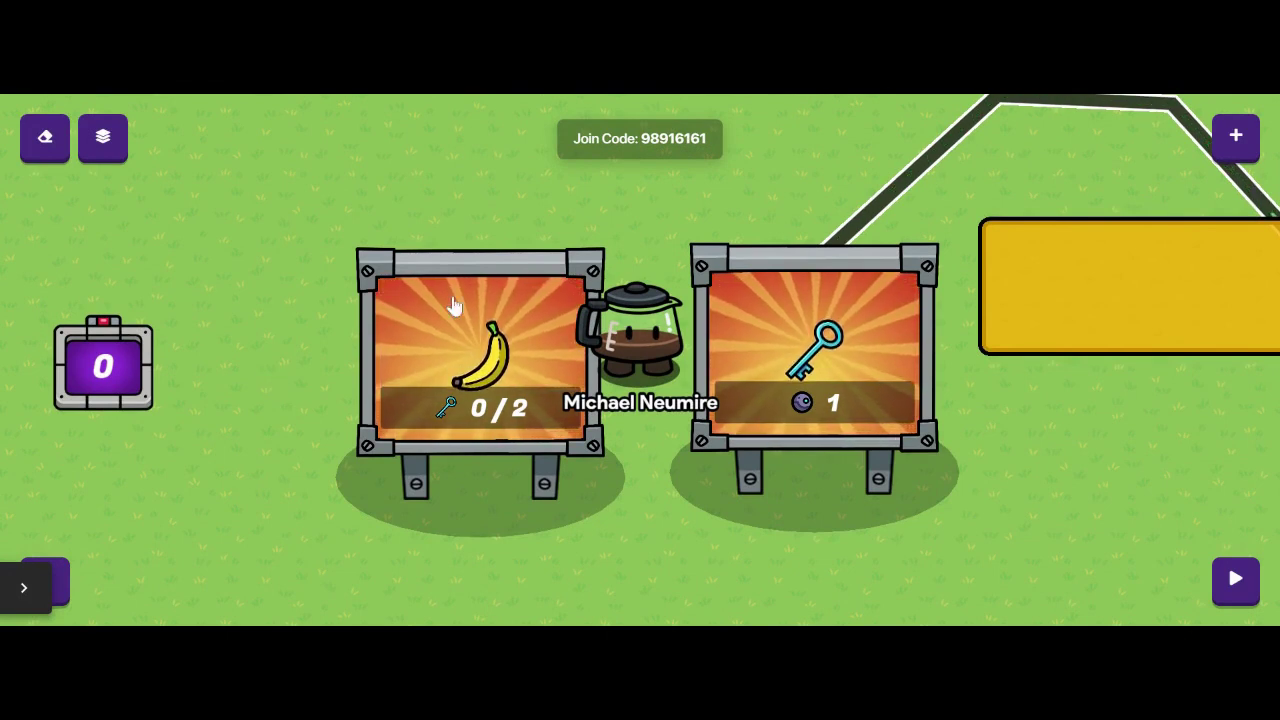
# Step: Select the key vending machine on the map to bring up its Vending Machine settings
pyautogui.click(820, 328)
# Step: Switch the key machine's settings to the All Options tab from the '...' overflow list
pyautogui.click(1216, 174)
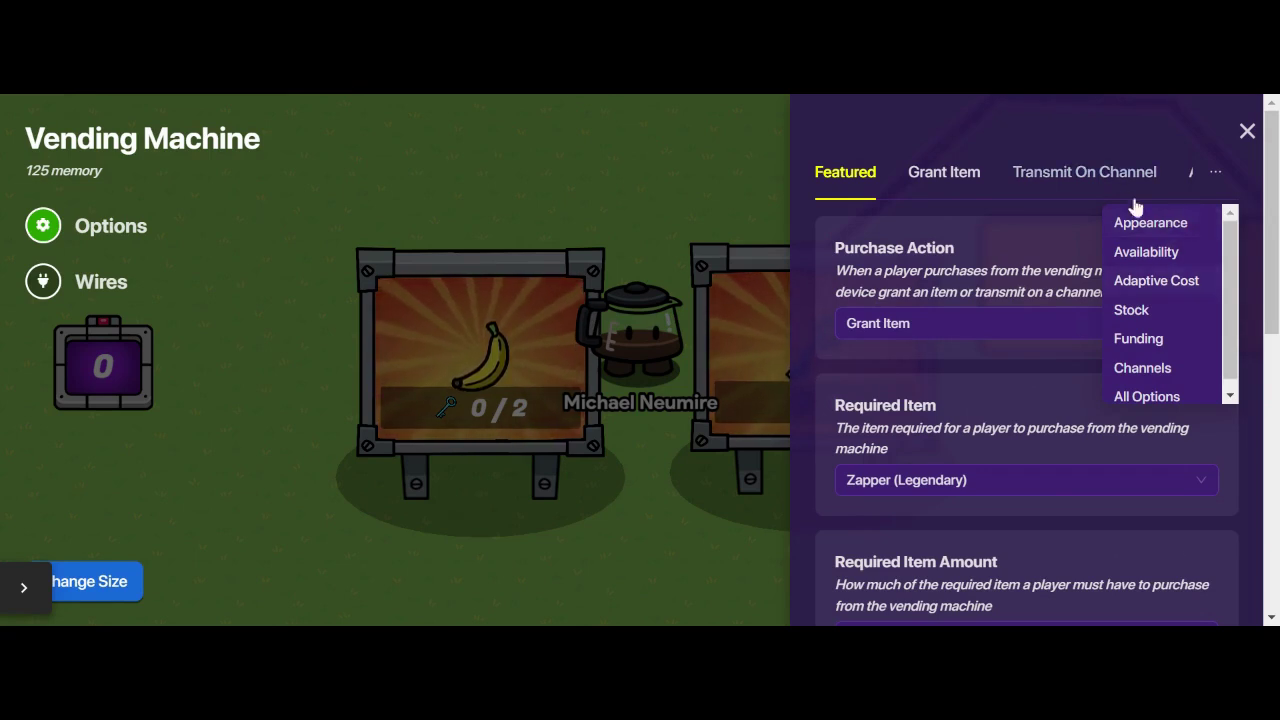
pyautogui.scroll(-1, 1117, 220)
pyautogui.scroll(1, 1218, 173)
pyautogui.click(1218, 173)
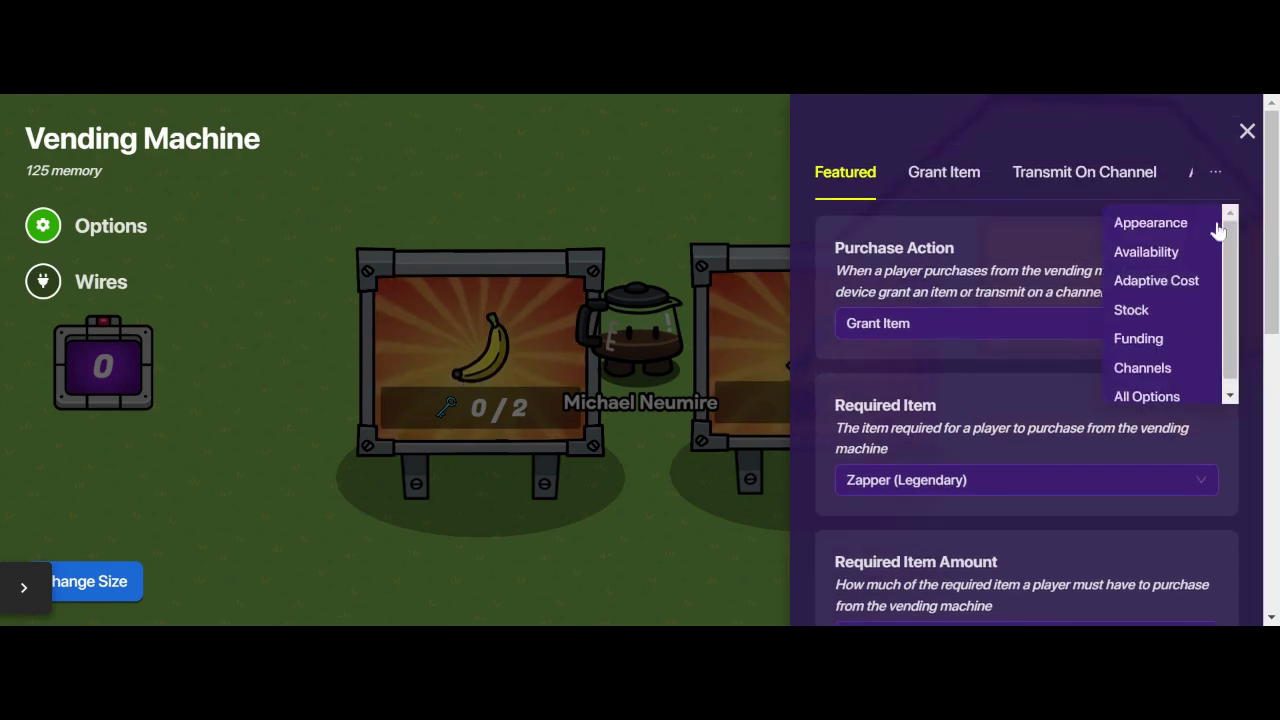
pyautogui.click(1168, 392)
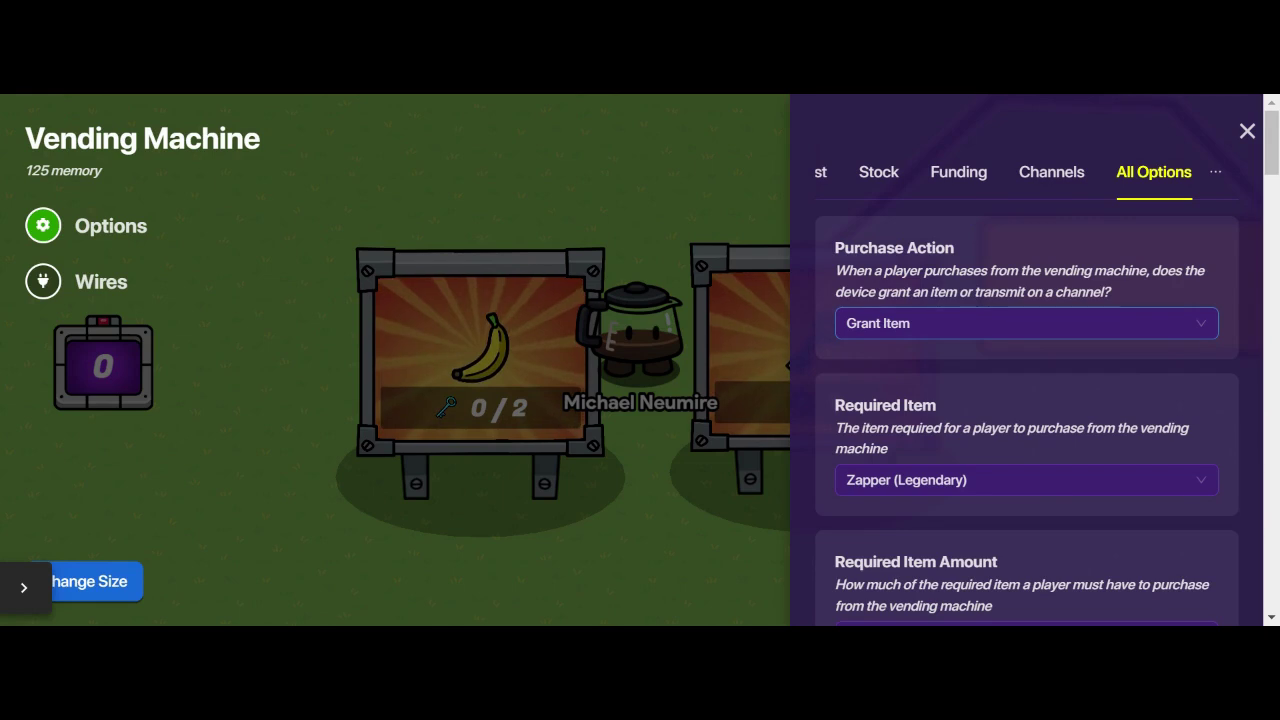
pyautogui.click(940, 323)
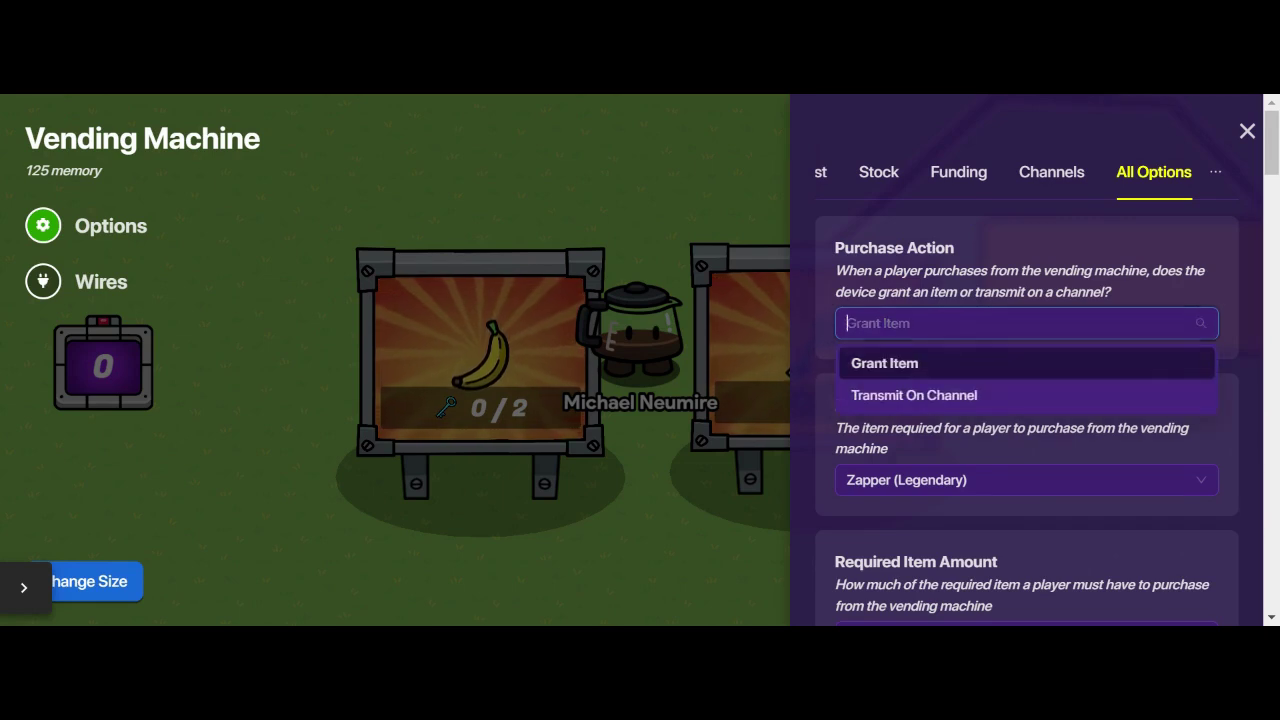
pyautogui.click(945, 397)
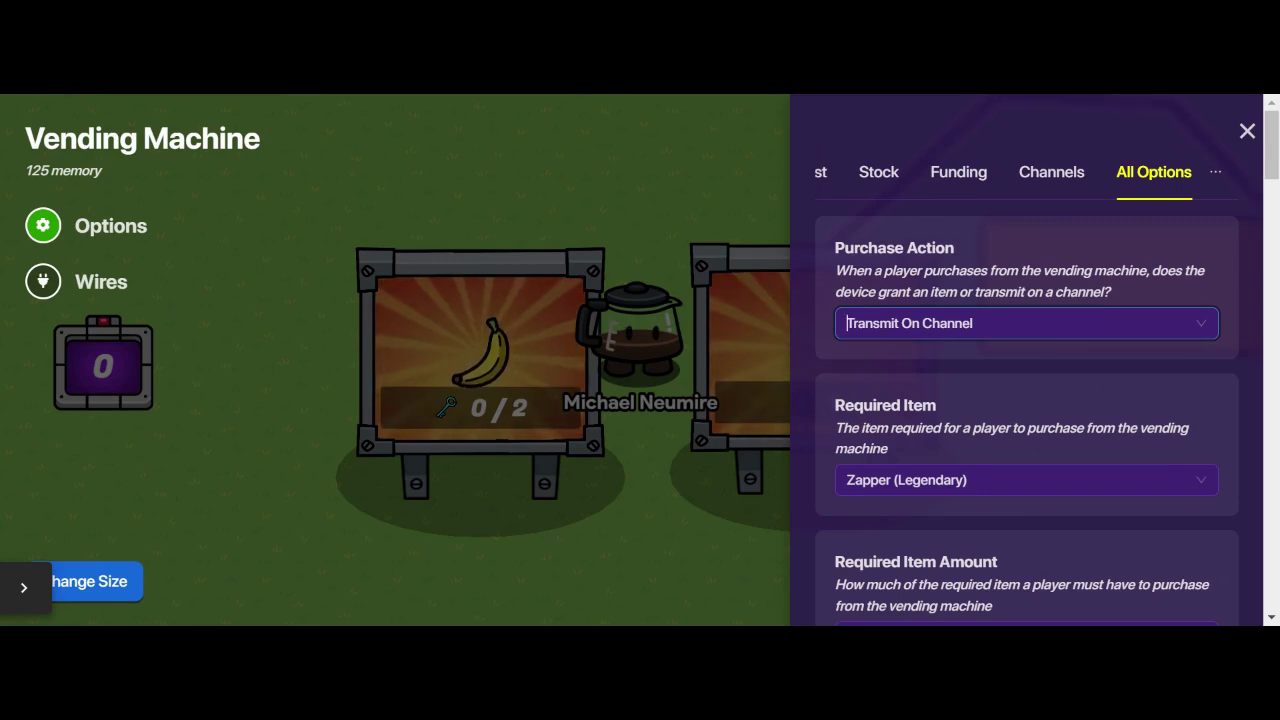
pyautogui.click(971, 366)
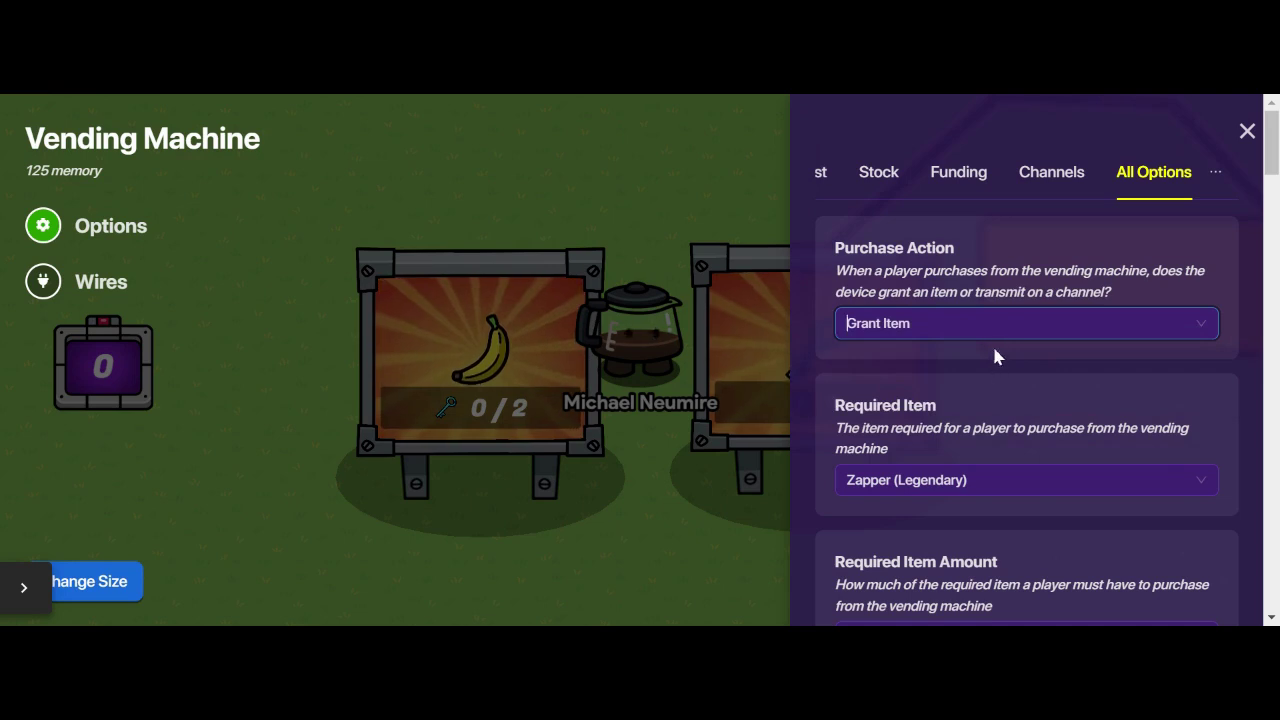
pyautogui.scroll(-1, 992, 344)
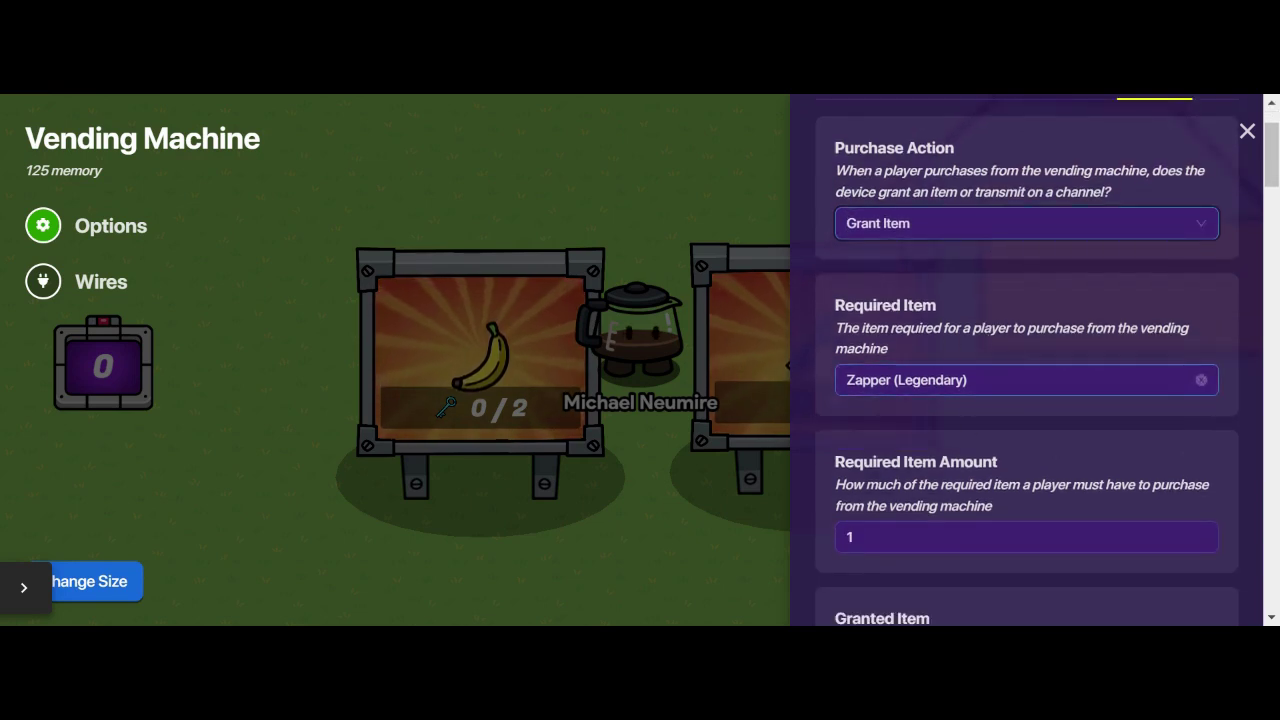
pyautogui.click(1000, 380)
pyautogui.scroll(10, 903, 286)
pyautogui.scroll(10, 920, 323)
pyautogui.scroll(-2, 920, 309)
pyautogui.click(897, 234)
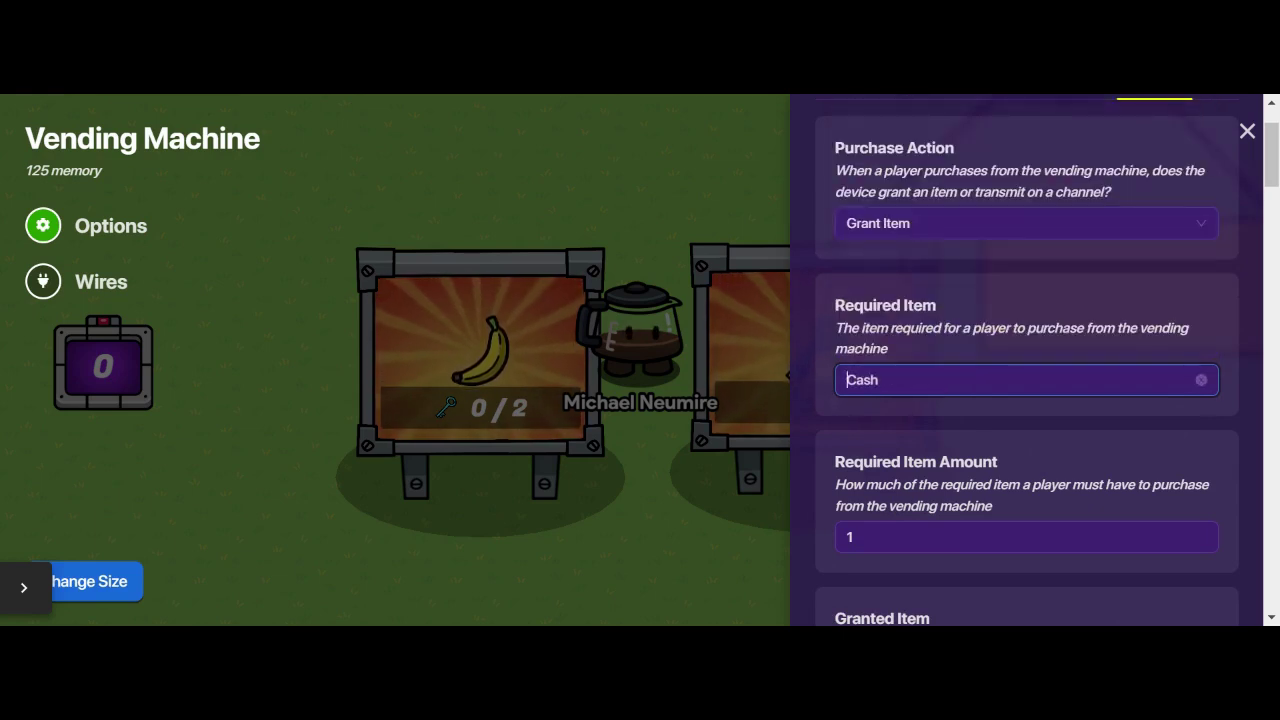
pyautogui.click(930, 380)
pyautogui.scroll(-20, 930, 345)
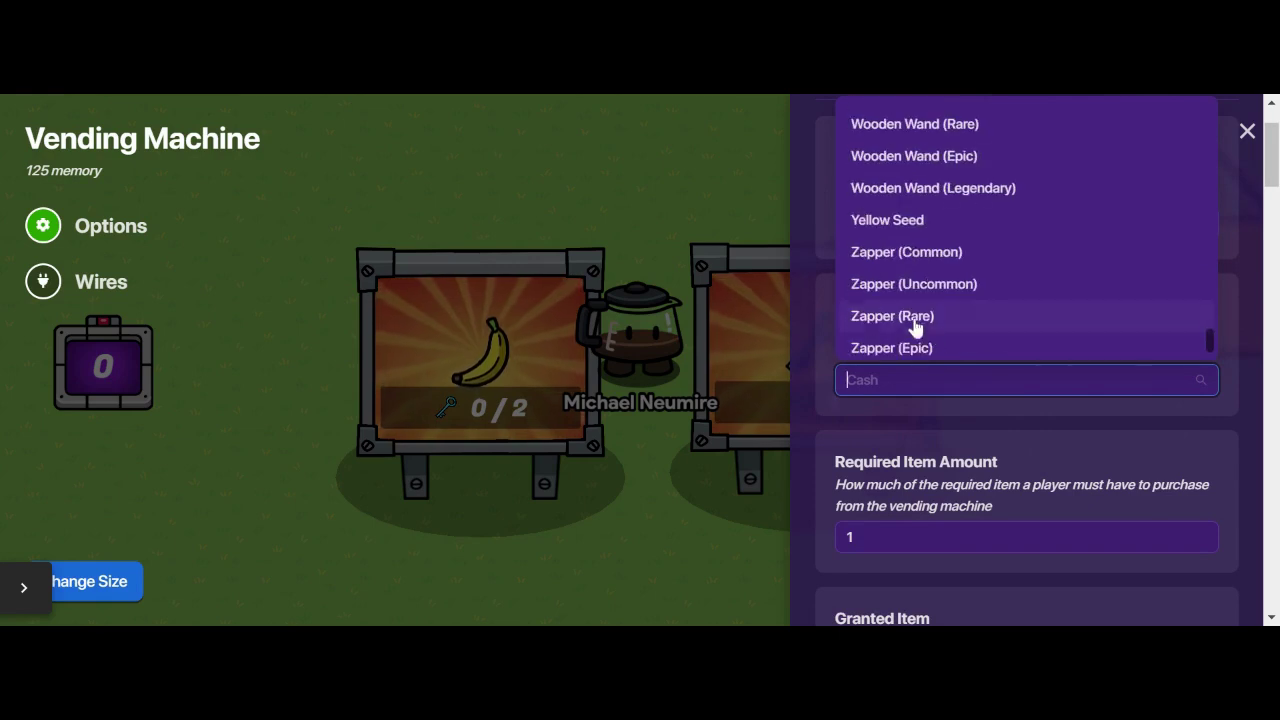
pyautogui.scroll(-1, 912, 350)
pyautogui.click(915, 340)
pyautogui.scroll(-1, 1030, 413)
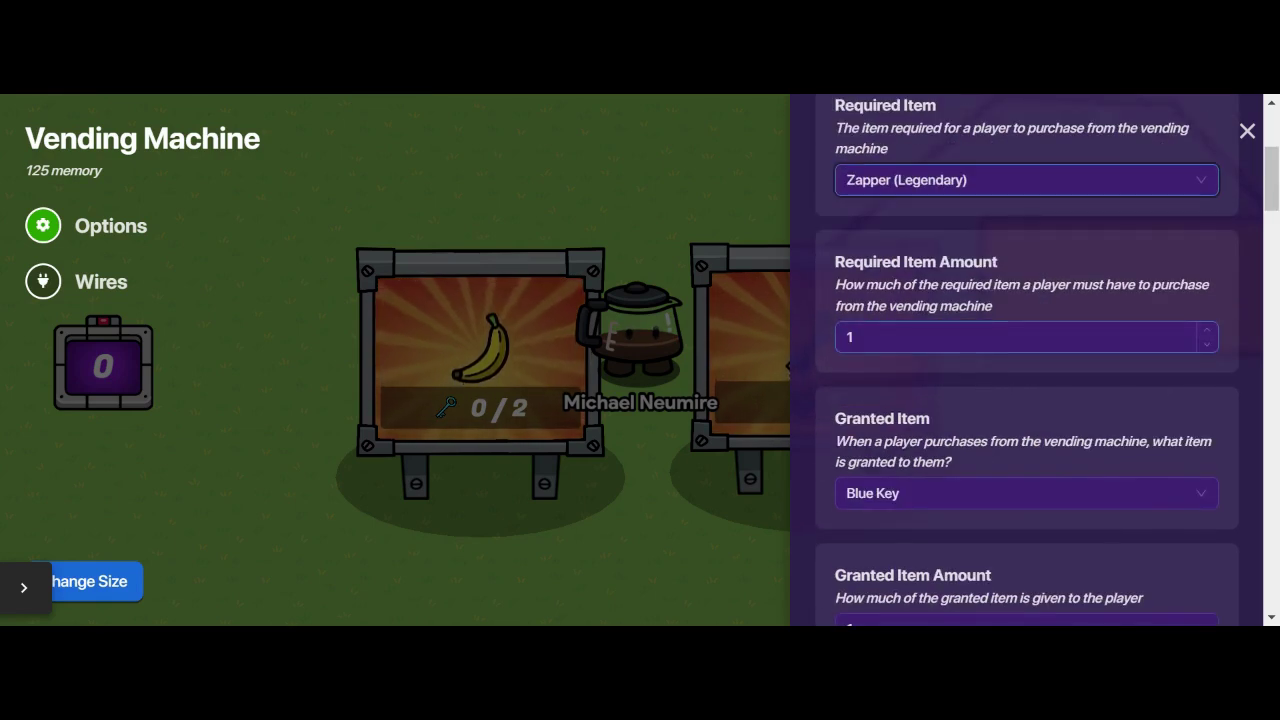
pyautogui.scroll(-1, 895, 366)
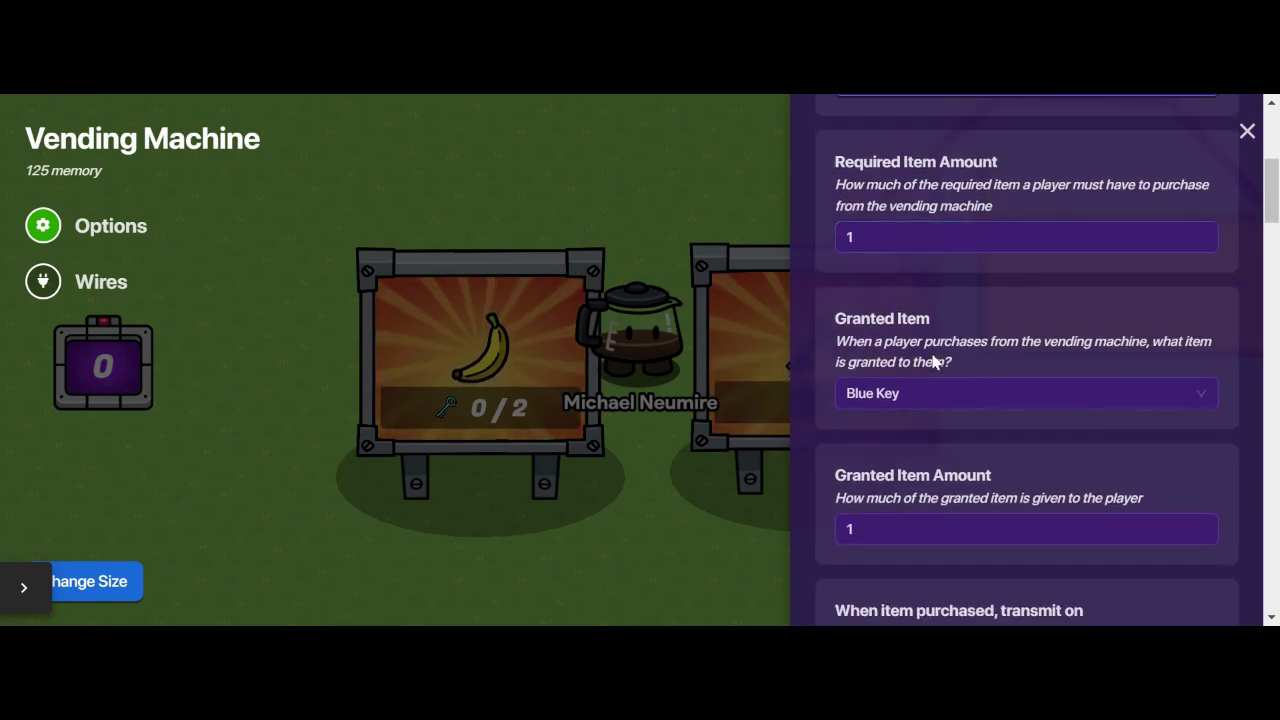
pyautogui.scroll(-2, 935, 370)
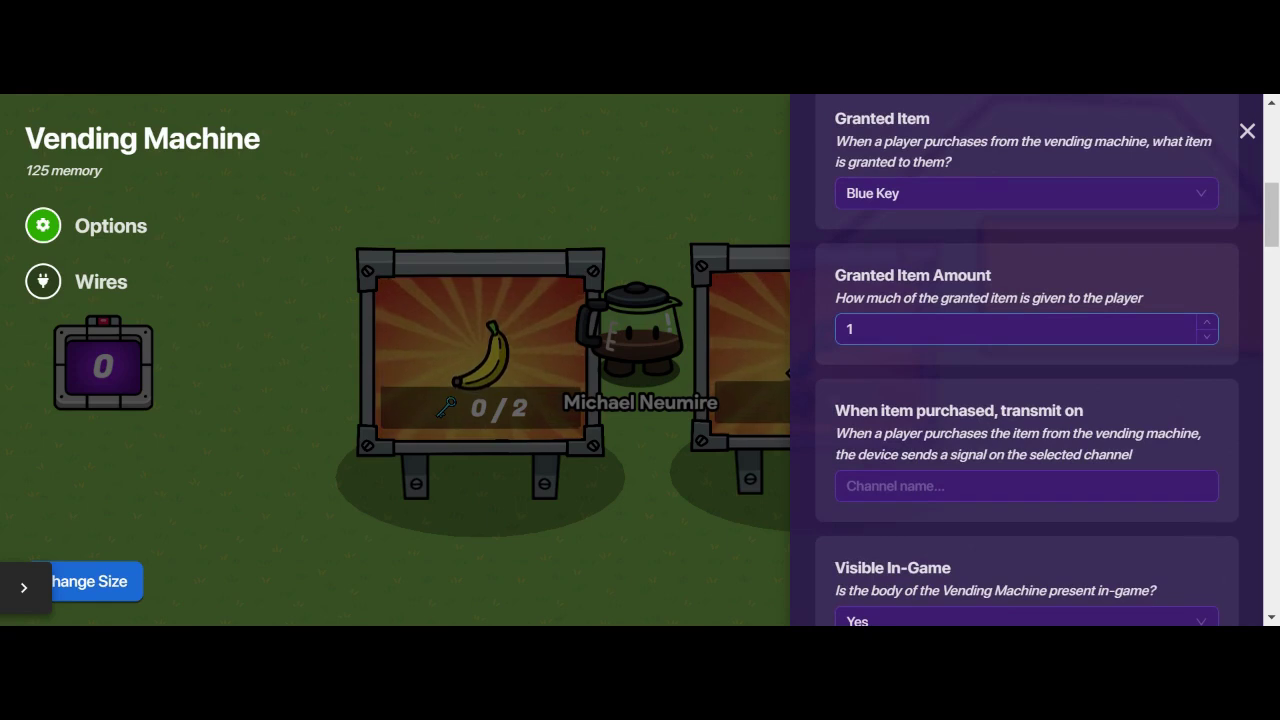
pyautogui.scroll(-1, 955, 376)
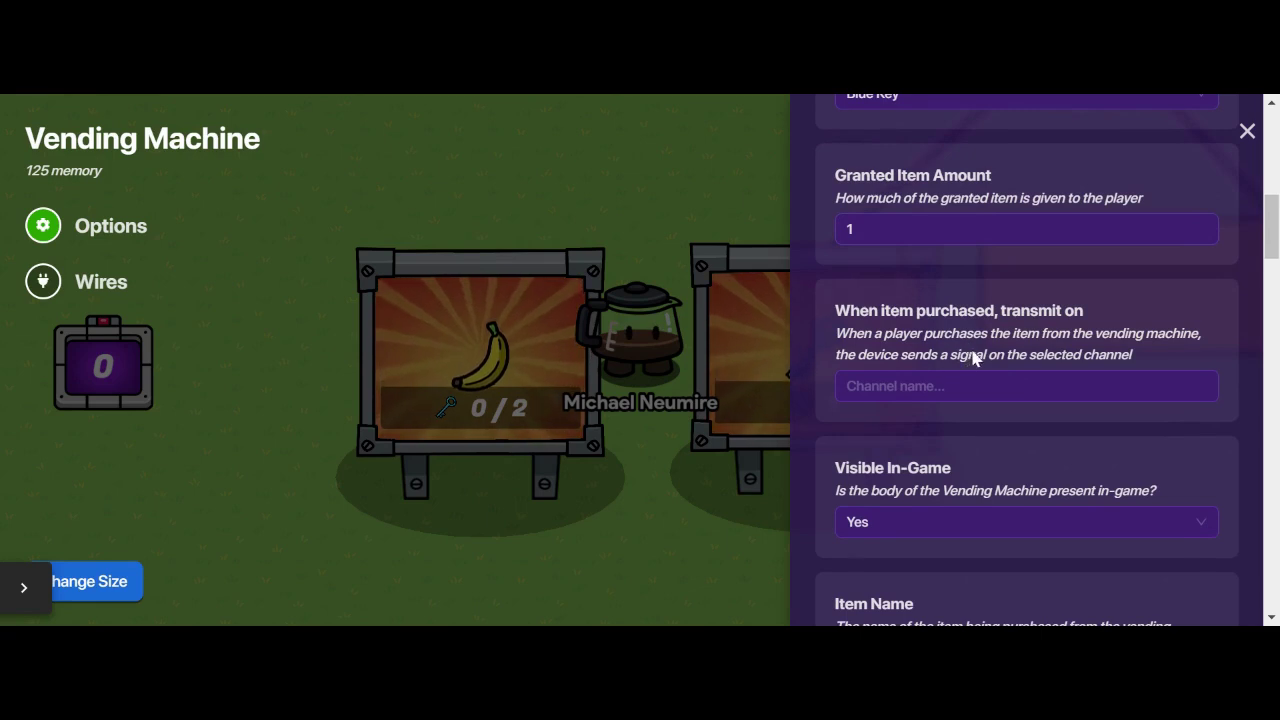
pyautogui.scroll(-1, 966, 354)
pyautogui.scroll(-1, 950, 300)
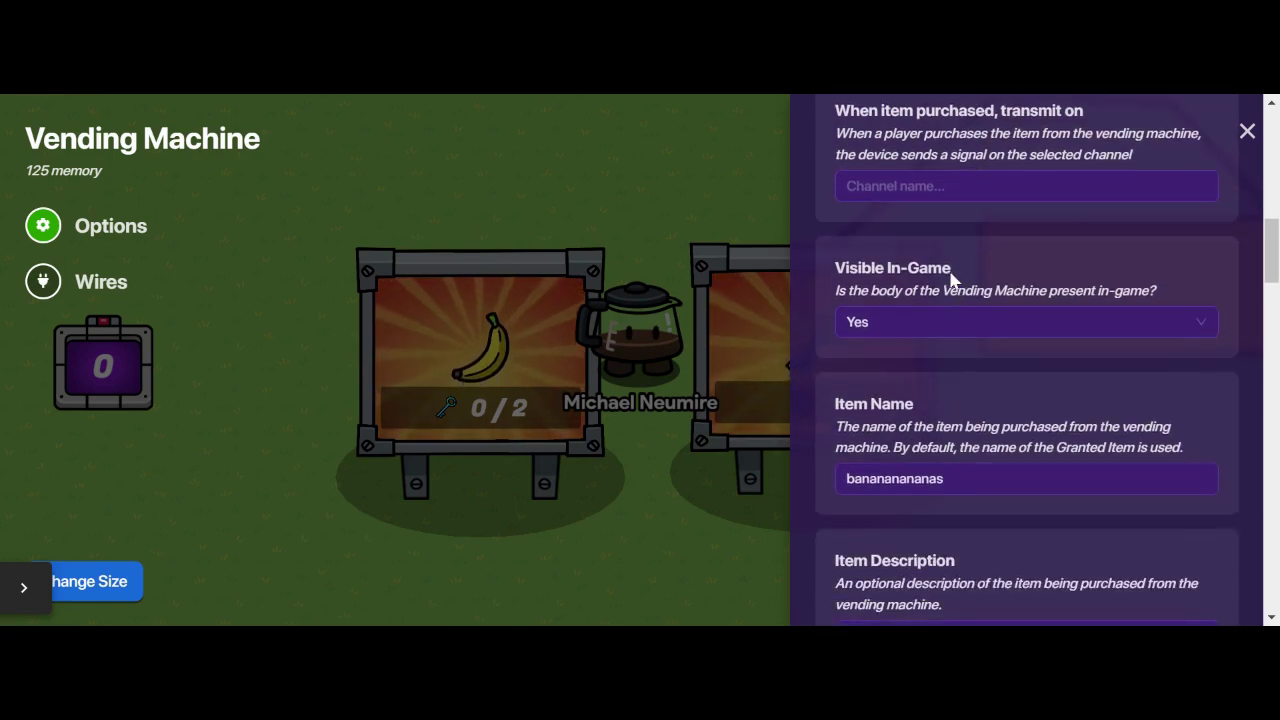
pyautogui.scroll(-1, 929, 371)
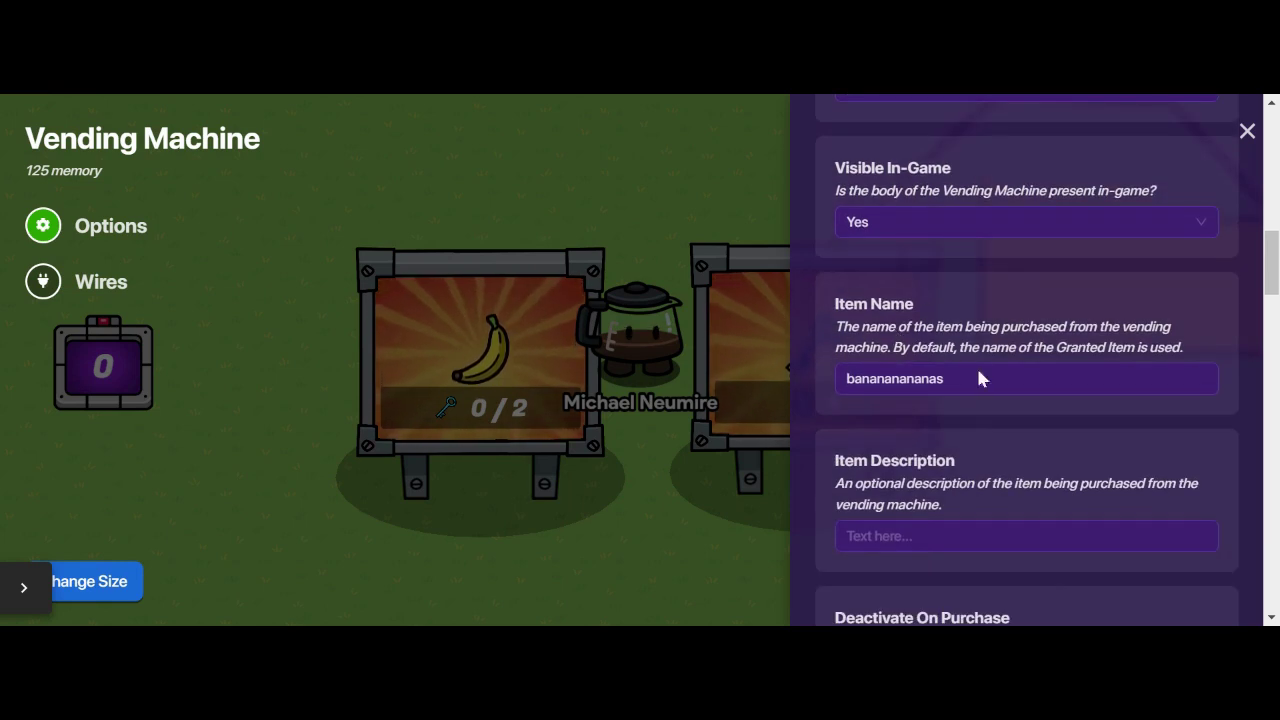
pyautogui.scroll(-2, 978, 346)
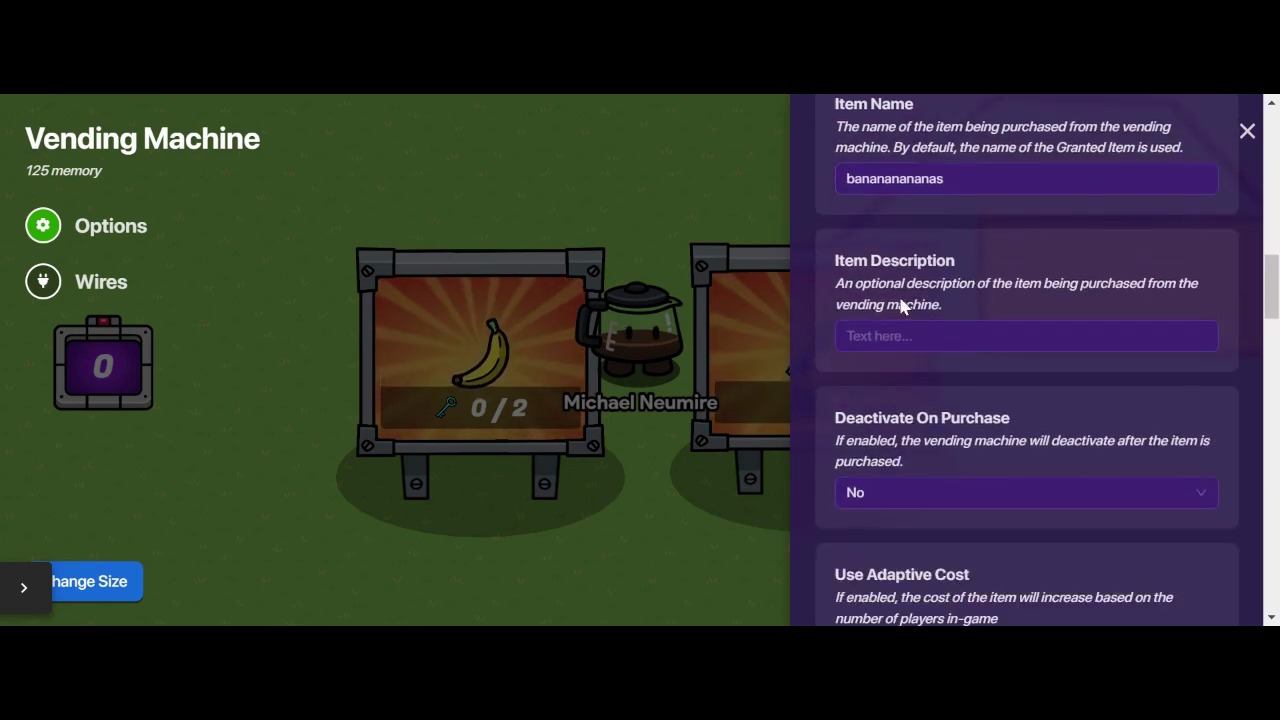
pyautogui.scroll(-1, 904, 308)
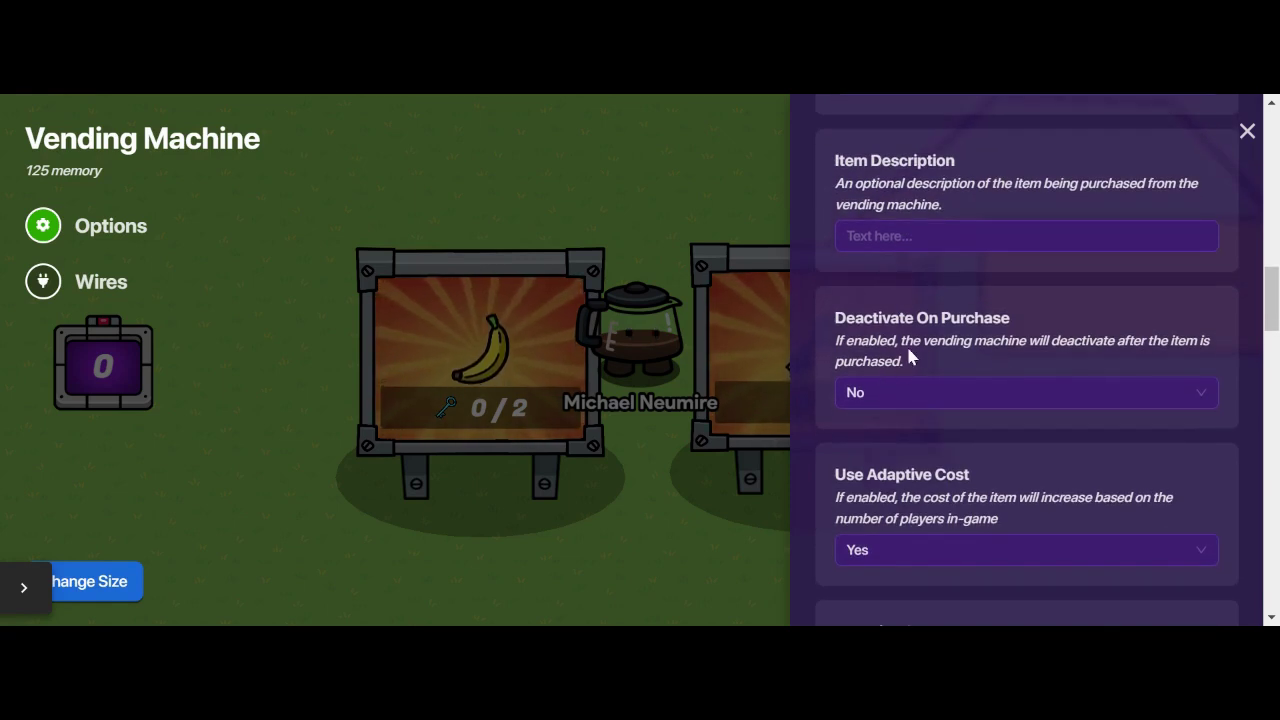
pyautogui.scroll(-1, 909, 354)
pyautogui.scroll(-1, 917, 340)
pyautogui.scroll(-1, 940, 340)
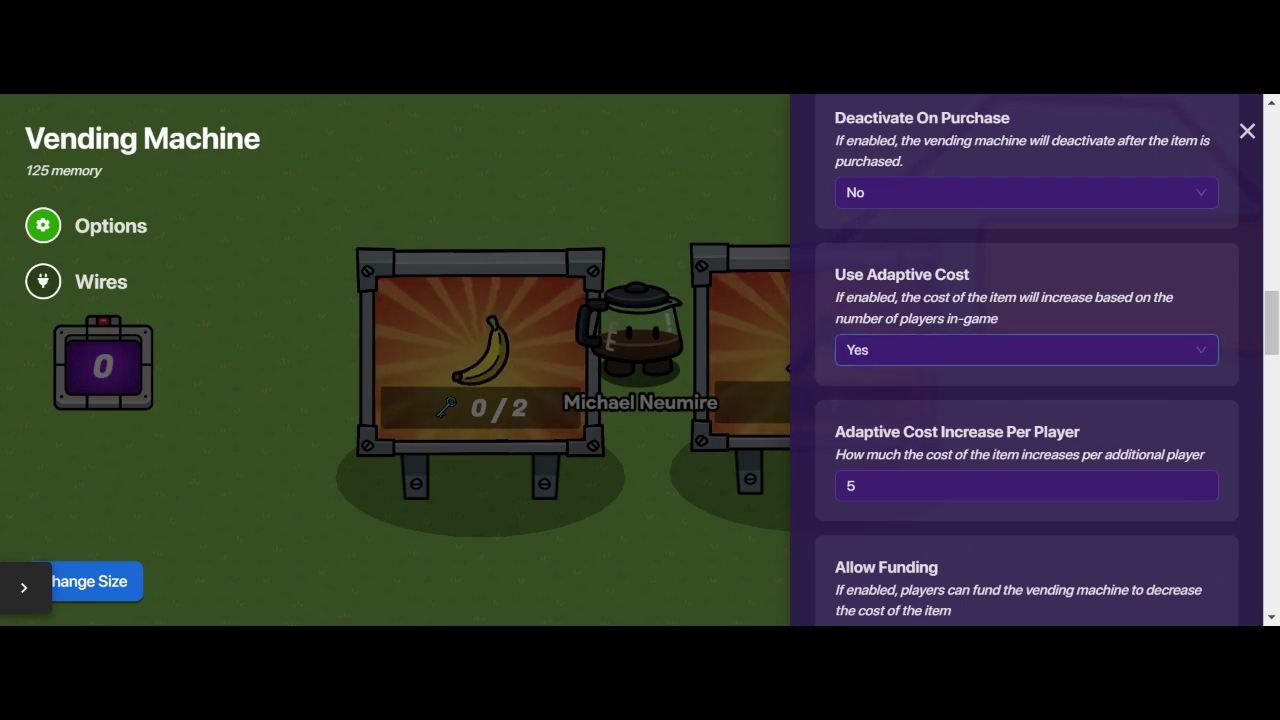
# Step: Change Adaptive Cost Increase Per Player from 5 to 4, then open the Use Limited Stock choices
pyautogui.click(860, 485)
pyautogui.press('BackSpace')
pyautogui.write('4')
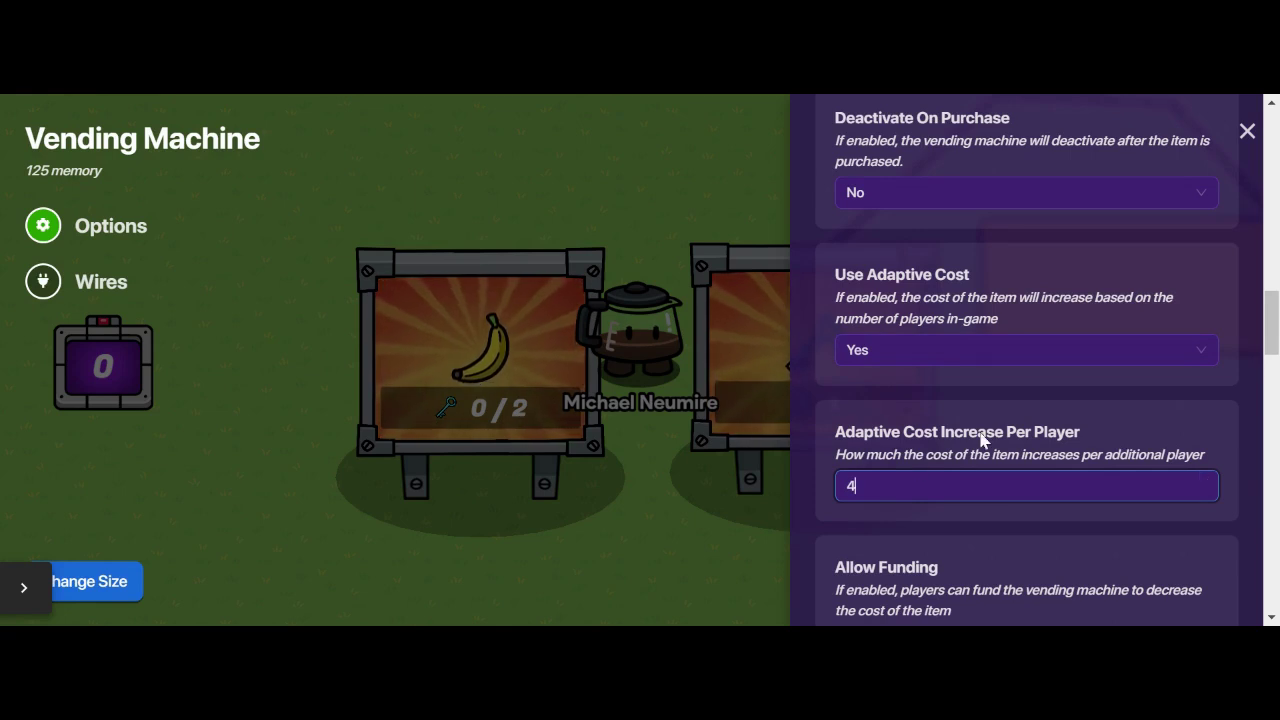
pyautogui.scroll(-1, 967, 449)
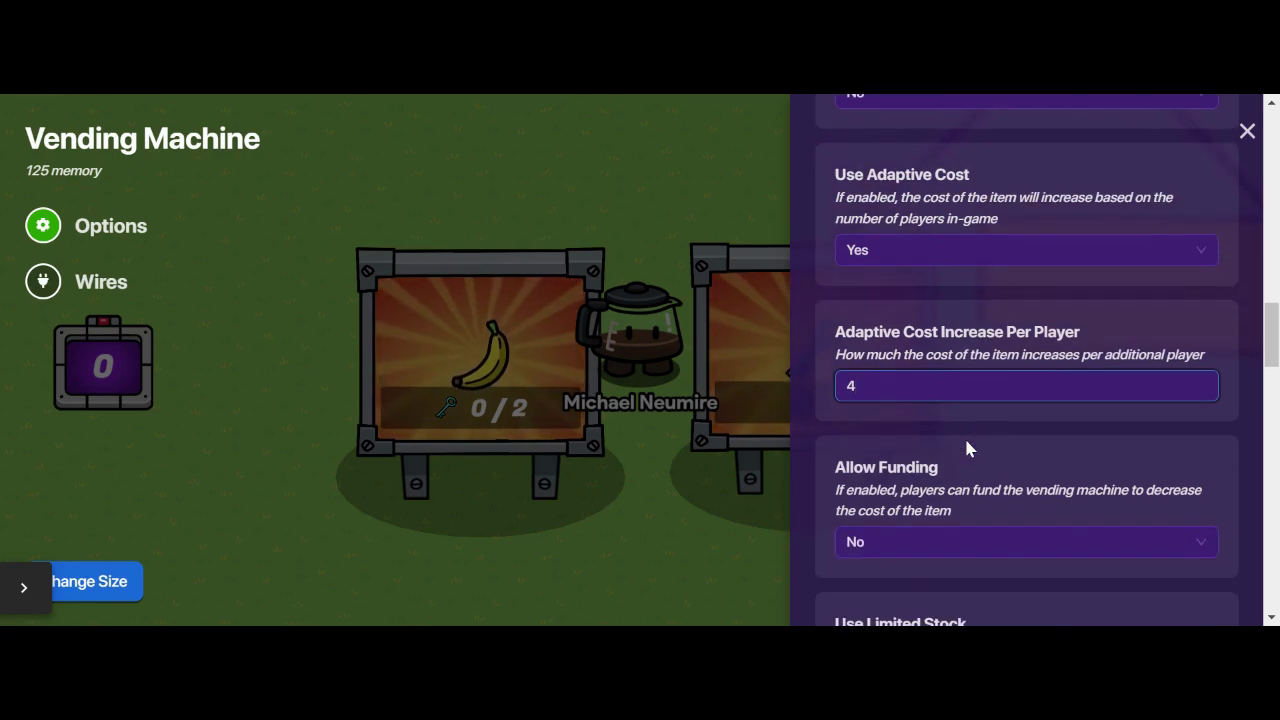
pyautogui.scroll(-2, 968, 457)
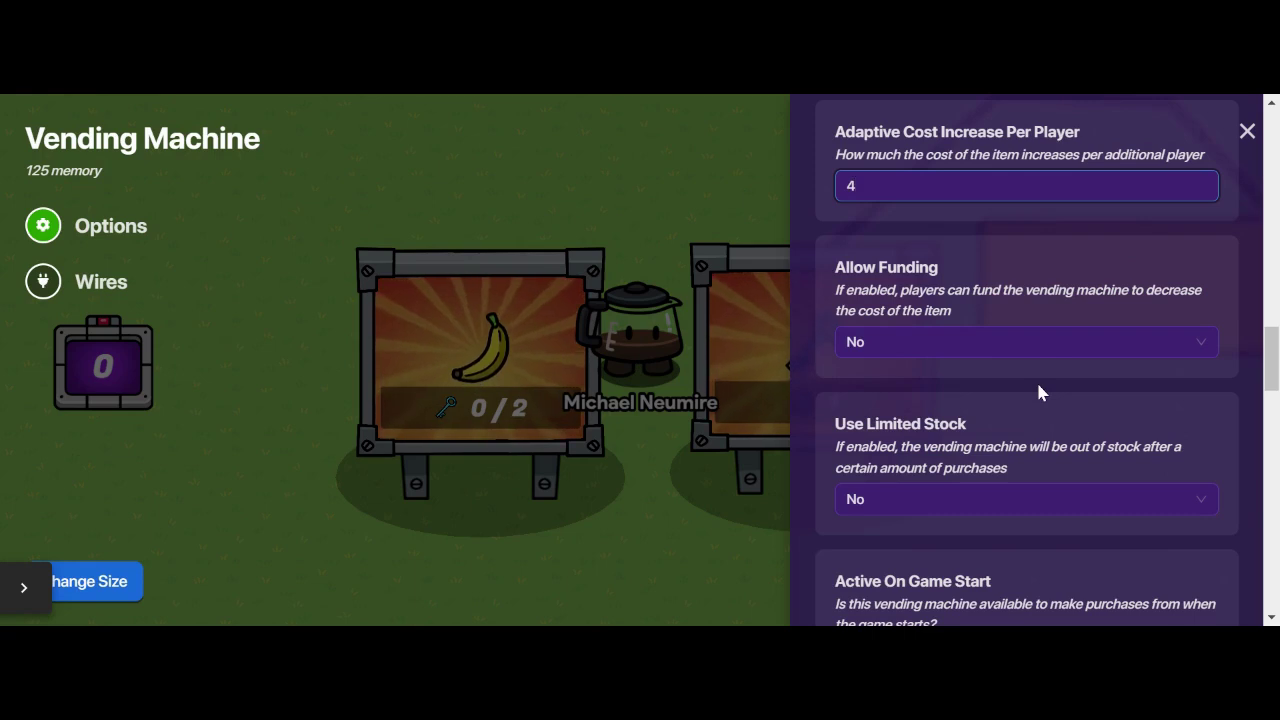
pyautogui.scroll(-1, 1038, 392)
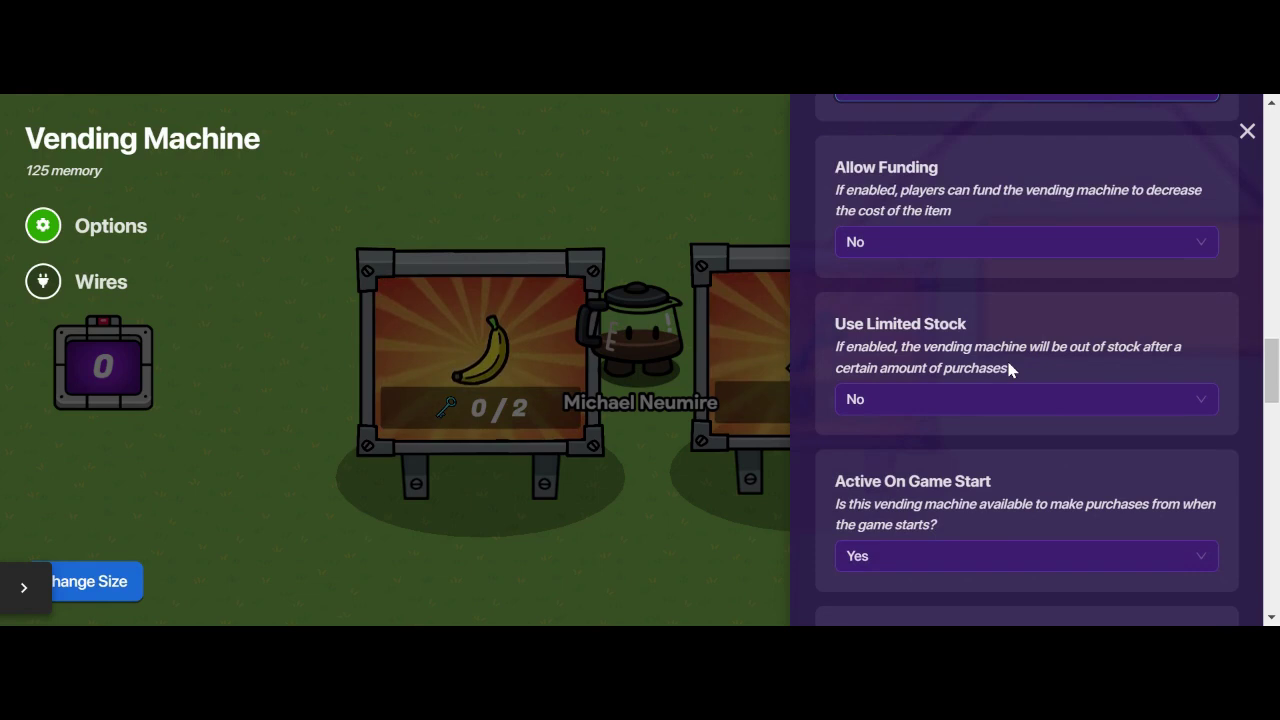
pyautogui.click(1000, 399)
# Step: Turn on limited stock for the key machine and close its settings
pyautogui.click(991, 438)
pyautogui.scroll(-1, 948, 497)
pyautogui.click(560, 360)
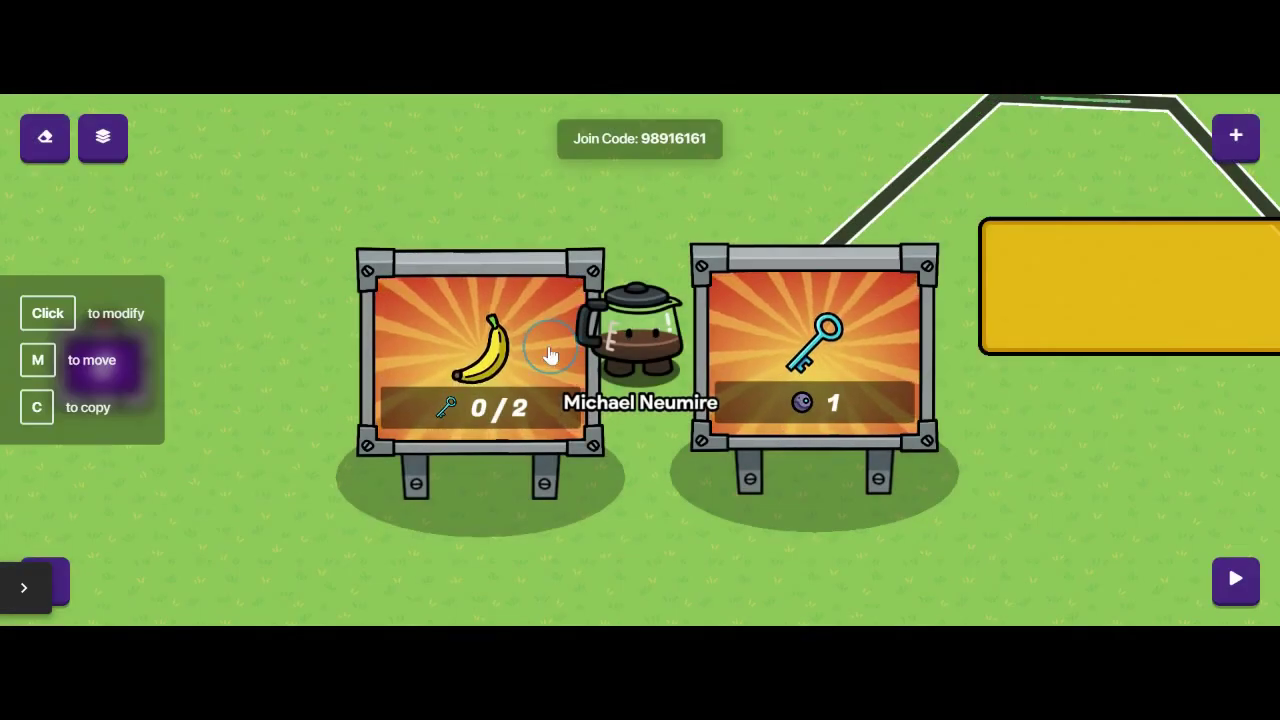
# Step: Open the banana vending machine's settings showing All Options
pyautogui.click(550, 355)
pyautogui.scroll(-5, 1013, 432)
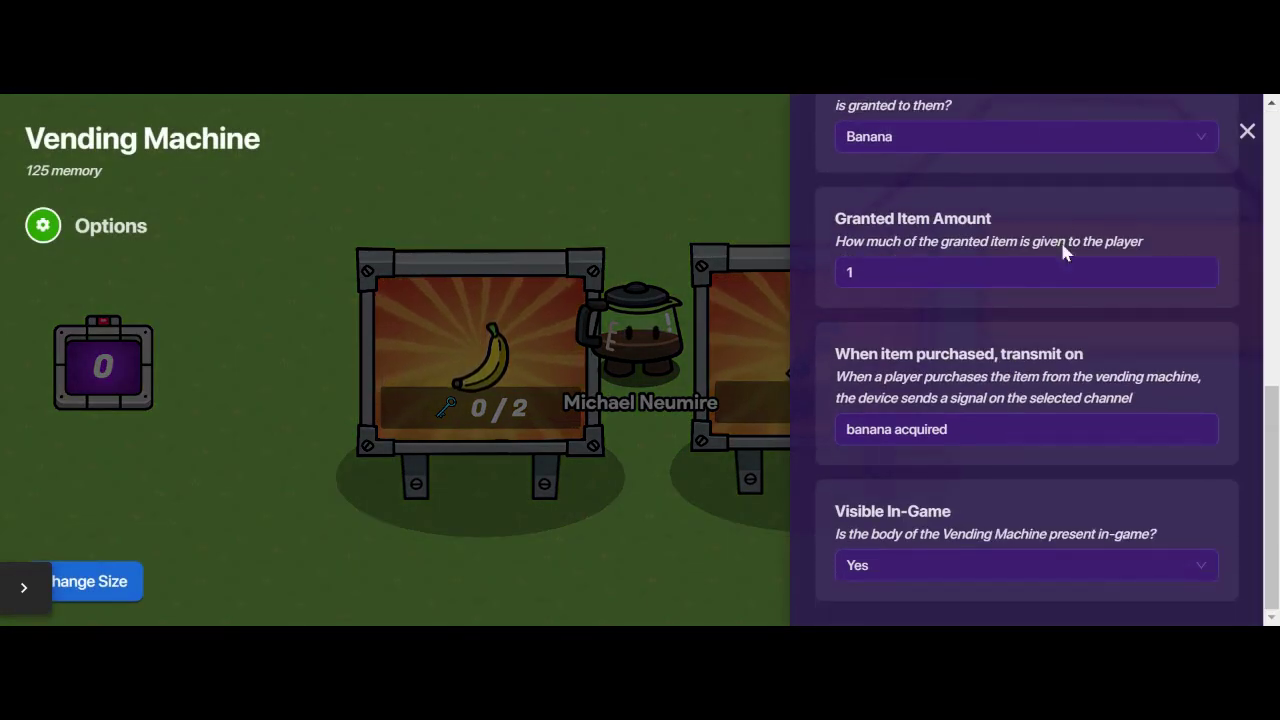
pyautogui.scroll(5, 1065, 252)
pyautogui.moveTo(1225, 195)
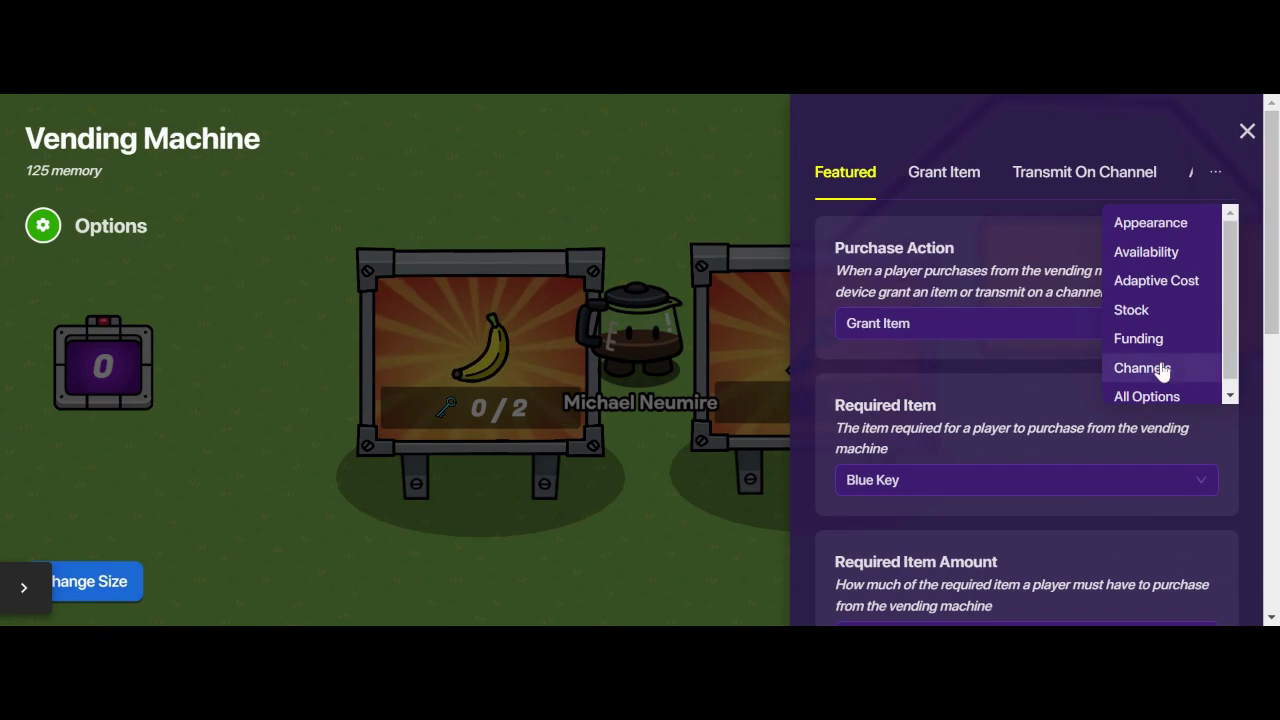
pyautogui.click(1135, 395)
# Step: Review the banana machine's options down to the deactivation channel field
pyautogui.scroll(-5, 1050, 408)
pyautogui.scroll(-10, 1050, 408)
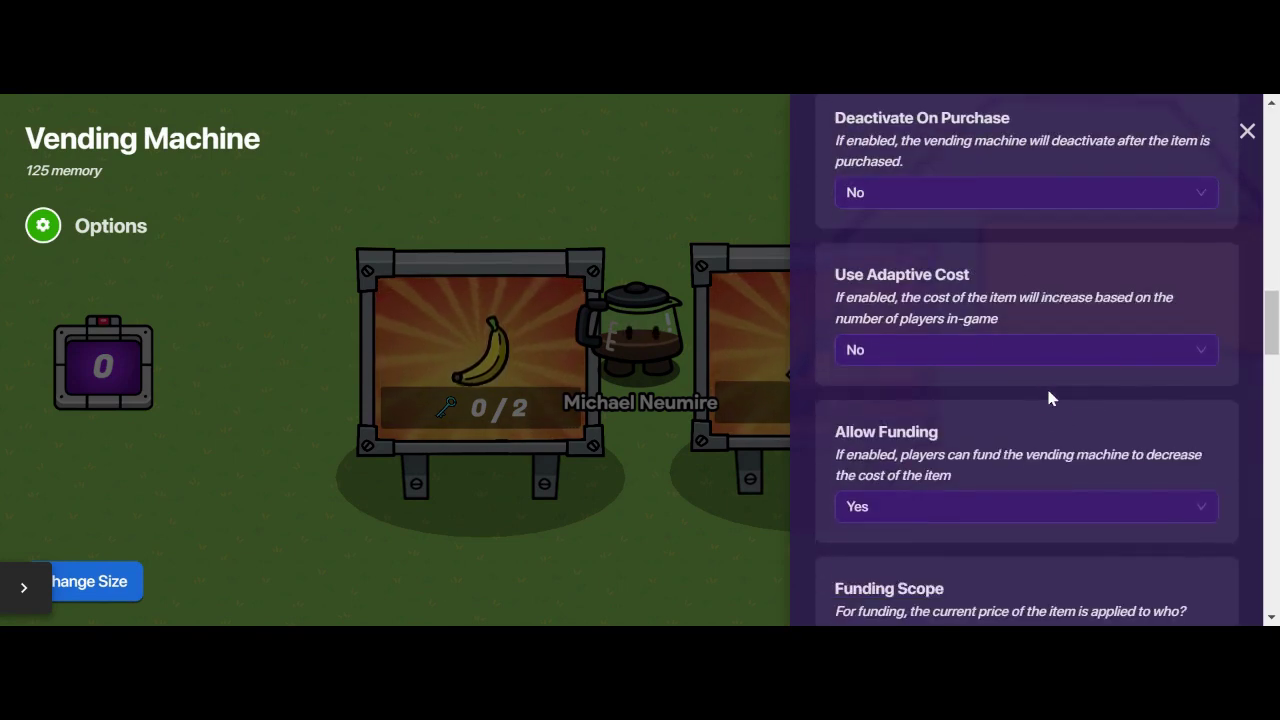
pyautogui.scroll(-4, 891, 451)
pyautogui.scroll(-2, 891, 451)
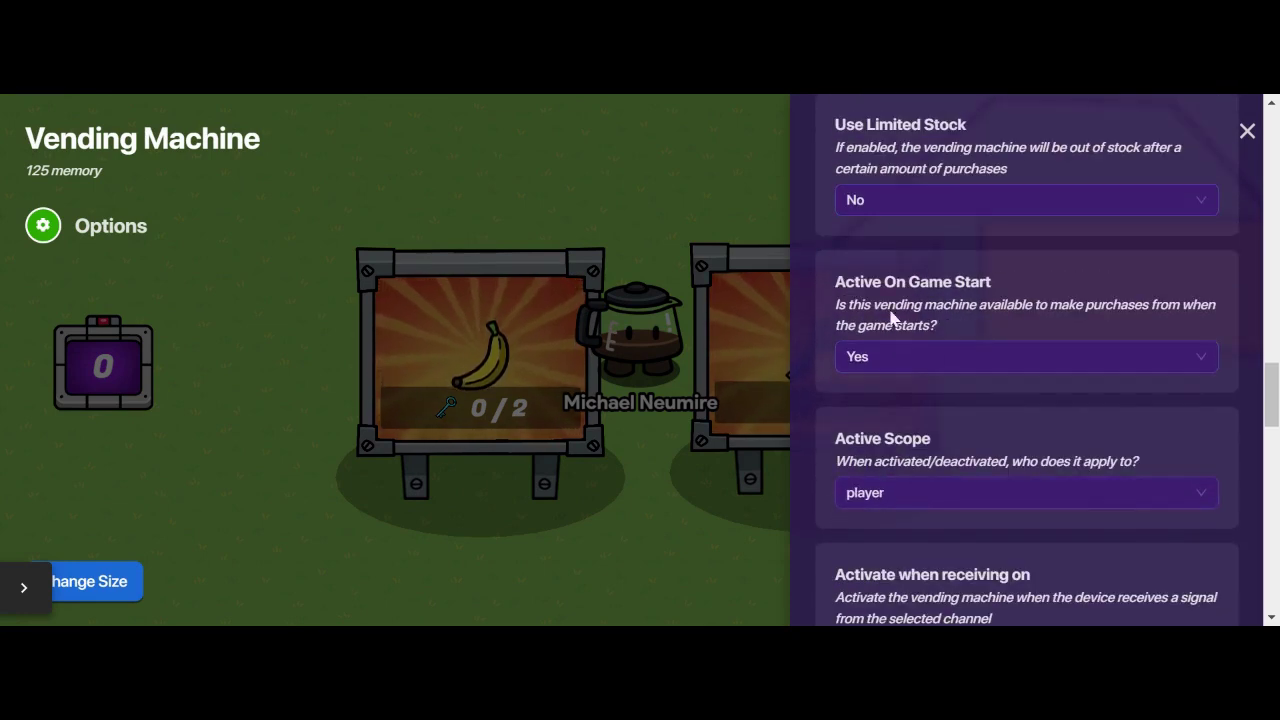
pyautogui.scroll(-3, 960, 330)
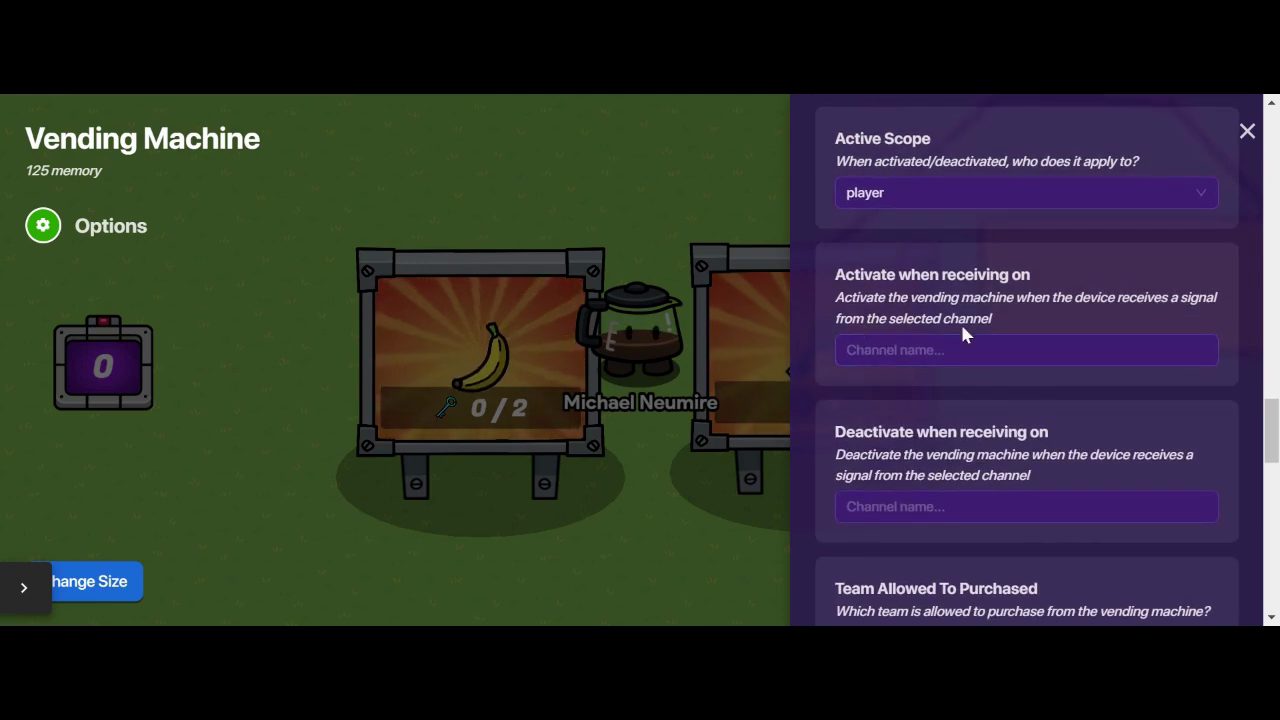
pyautogui.scroll(-1, 930, 332)
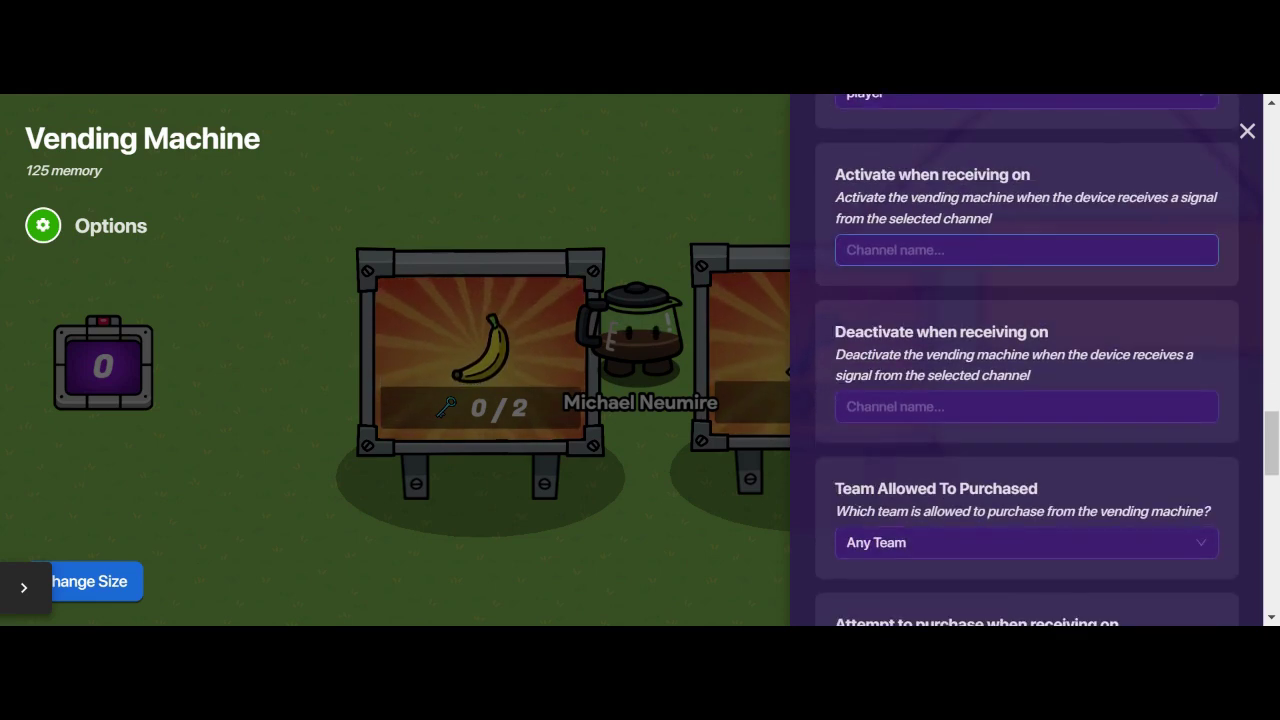
pyautogui.scroll(-1, 935, 367)
pyautogui.click(893, 305)
# Step: Finish reviewing the banana machine's options, close the panel and start the playtest
pyautogui.scroll(-1, 940, 377)
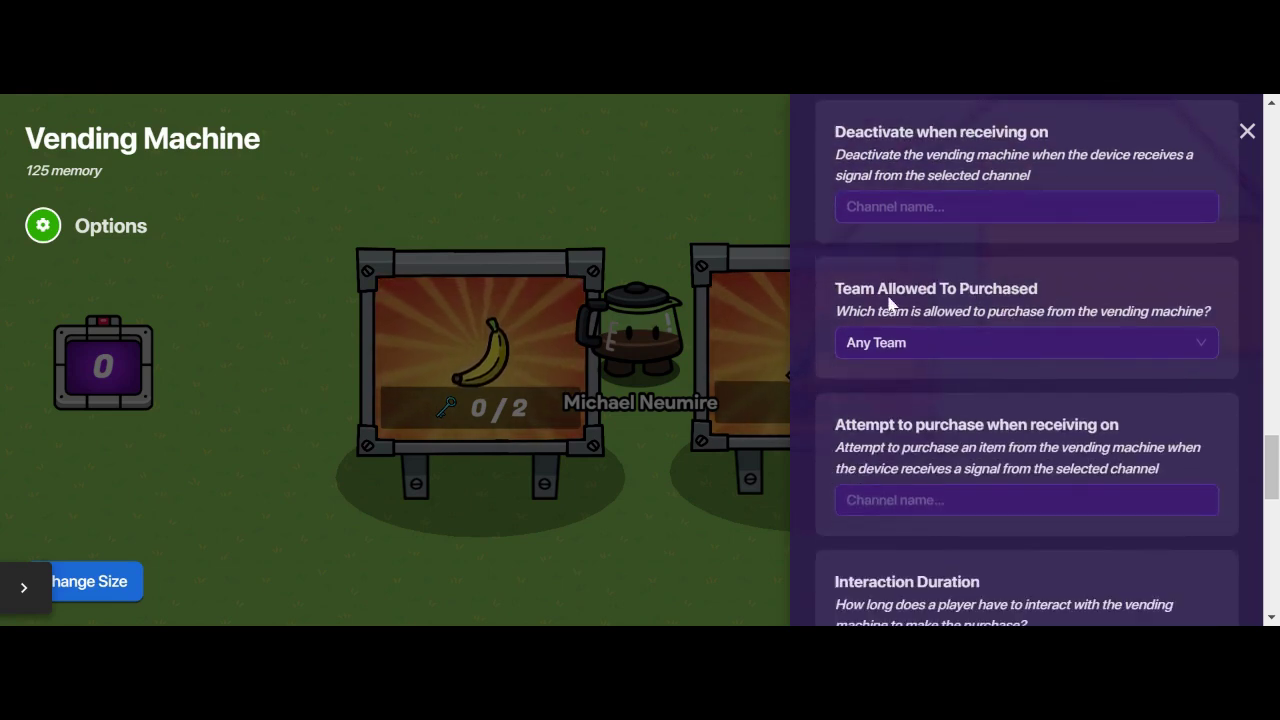
pyautogui.scroll(-1, 1005, 318)
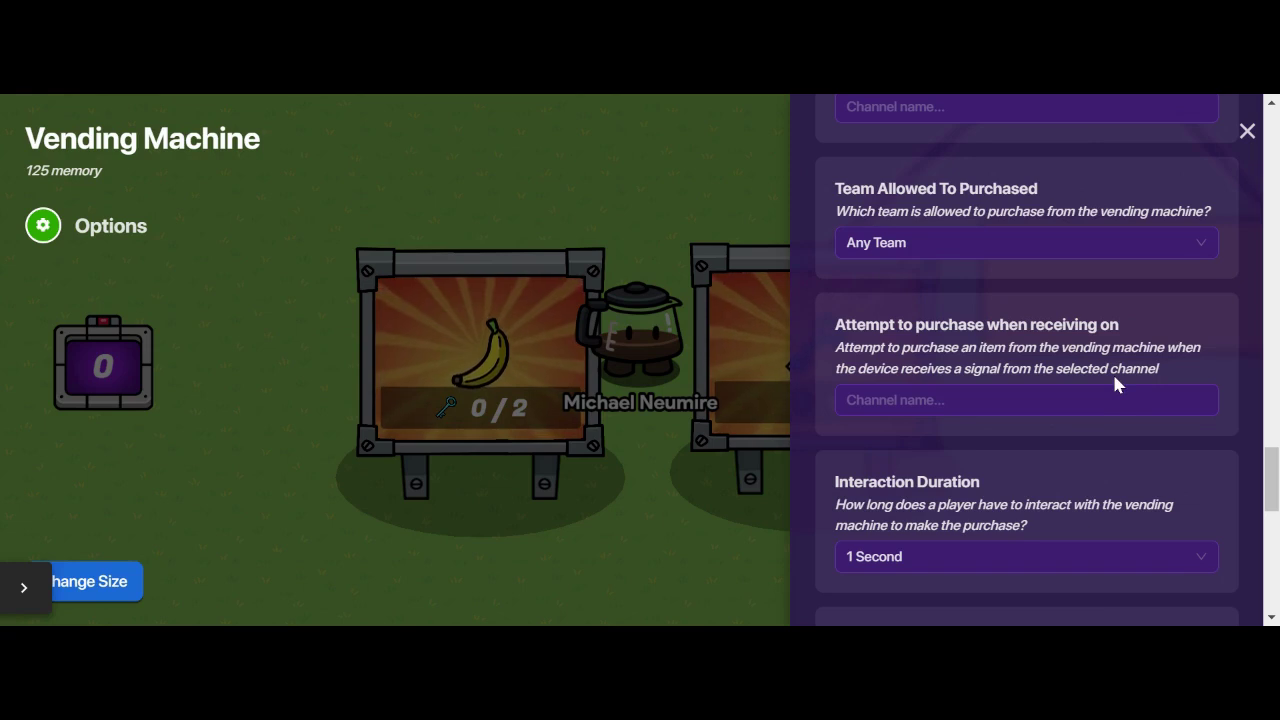
pyautogui.scroll(-1, 1108, 360)
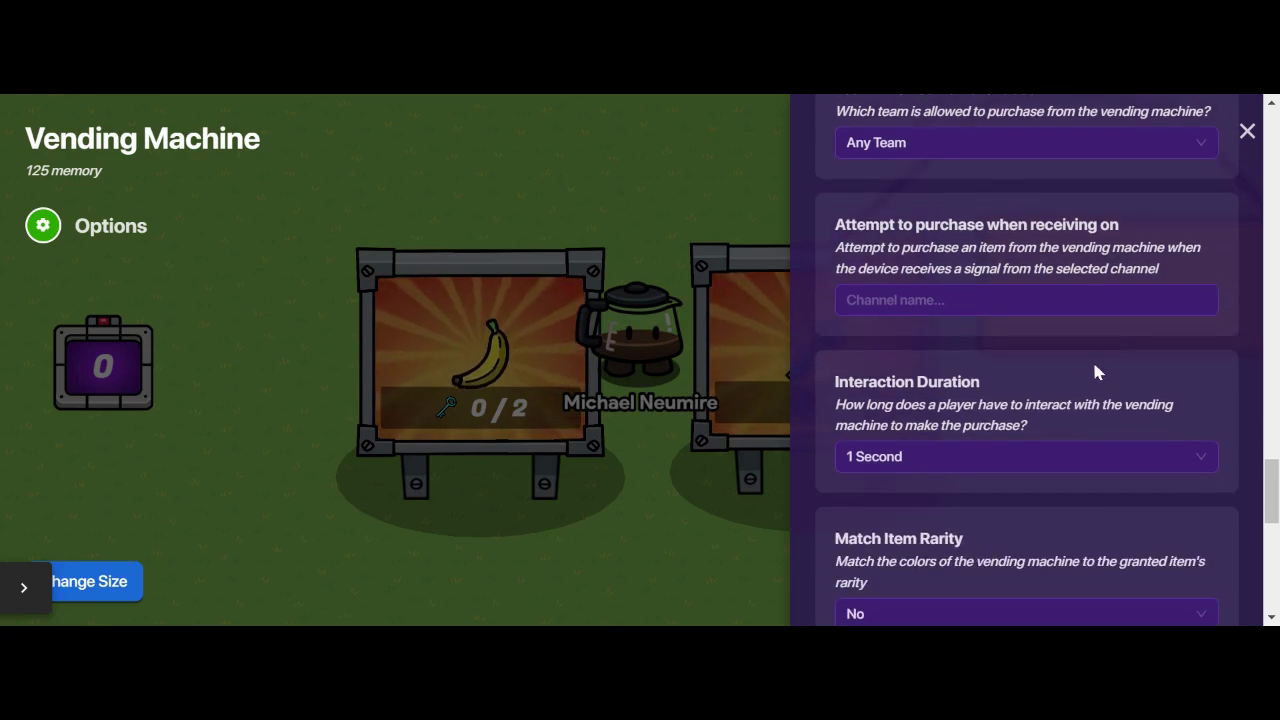
pyautogui.scroll(-1, 1085, 358)
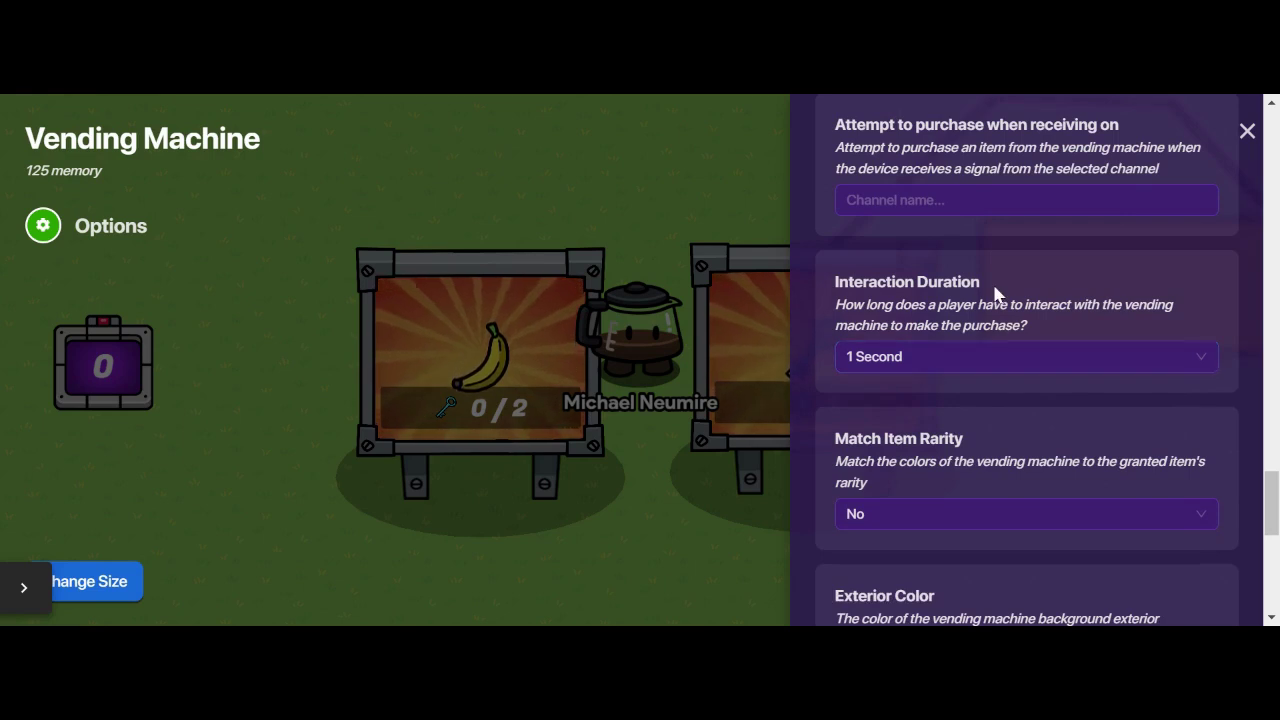
pyautogui.scroll(-5, 995, 292)
pyautogui.scroll(-1, 995, 292)
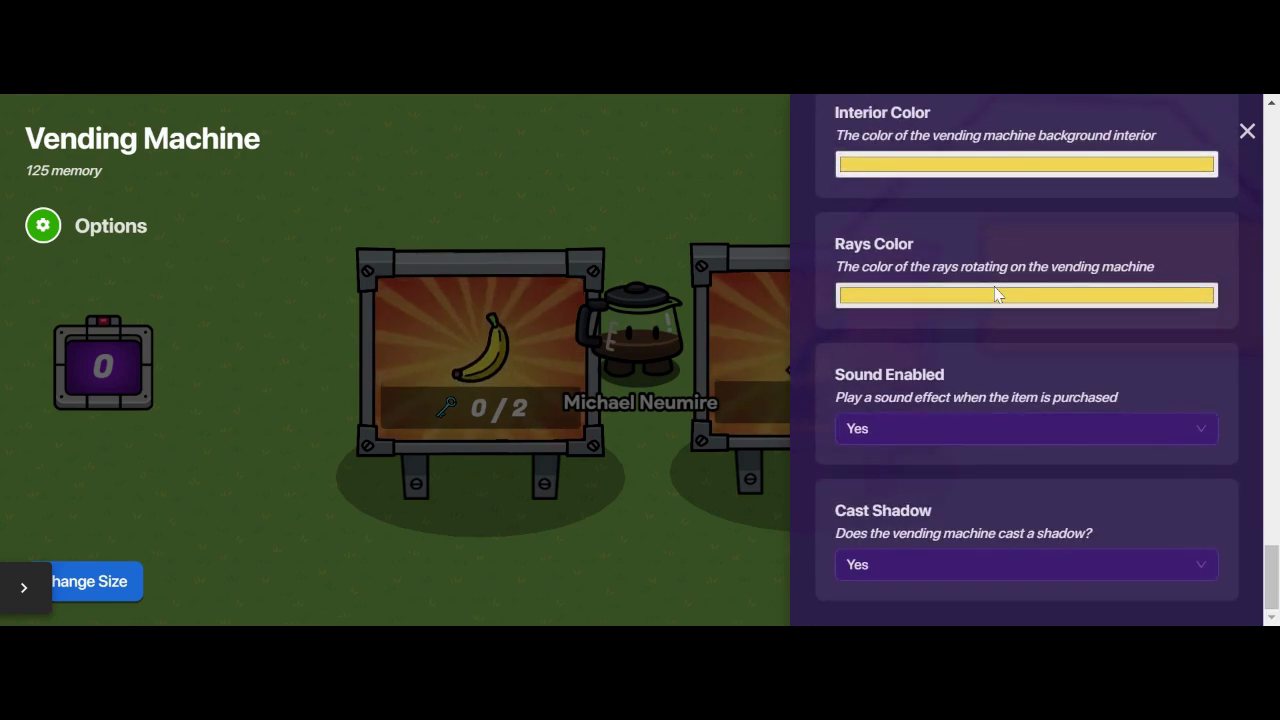
pyautogui.scroll(5, 995, 292)
pyautogui.scroll(5, 994, 288)
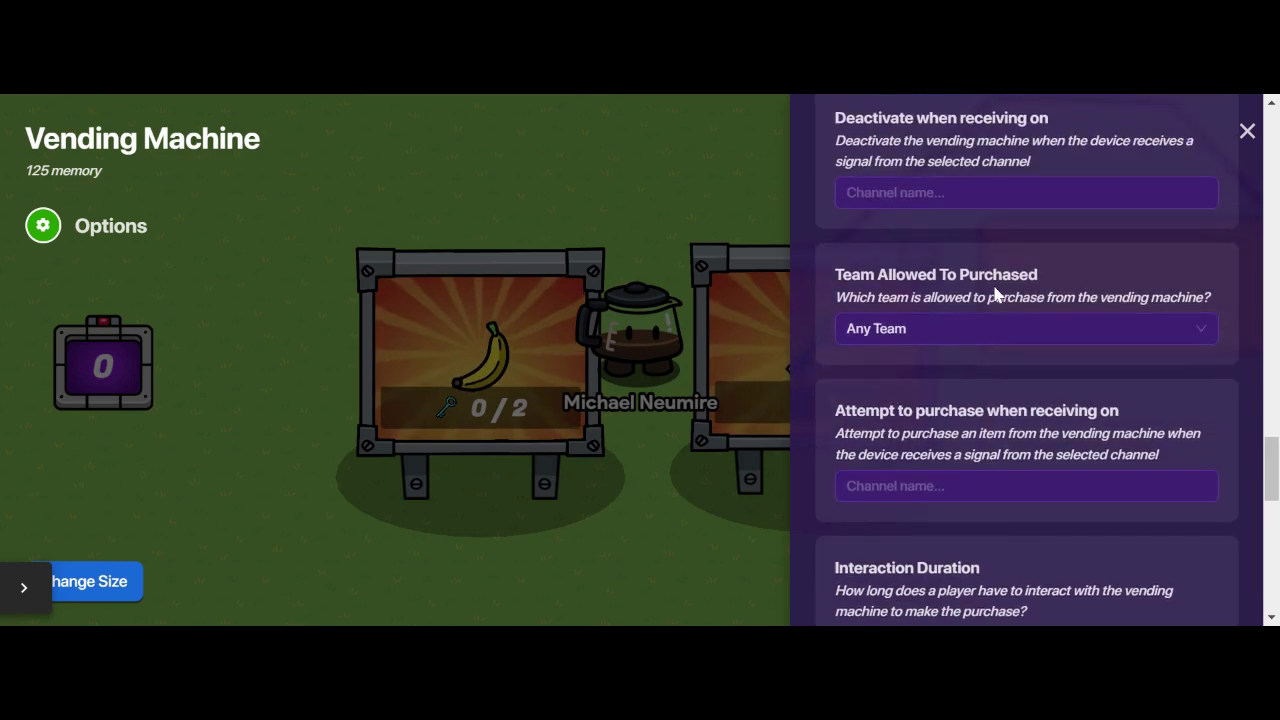
pyautogui.scroll(1, 1000, 320)
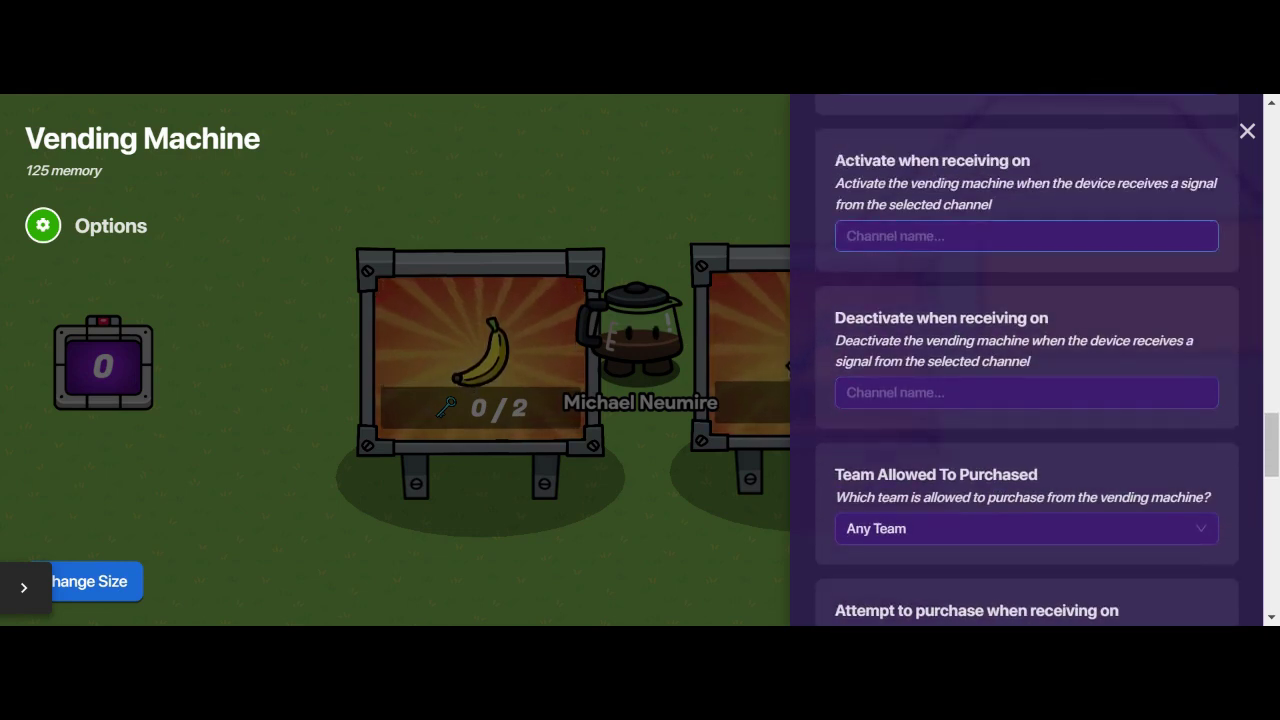
pyautogui.click(608, 180)
pyautogui.click(1236, 582)
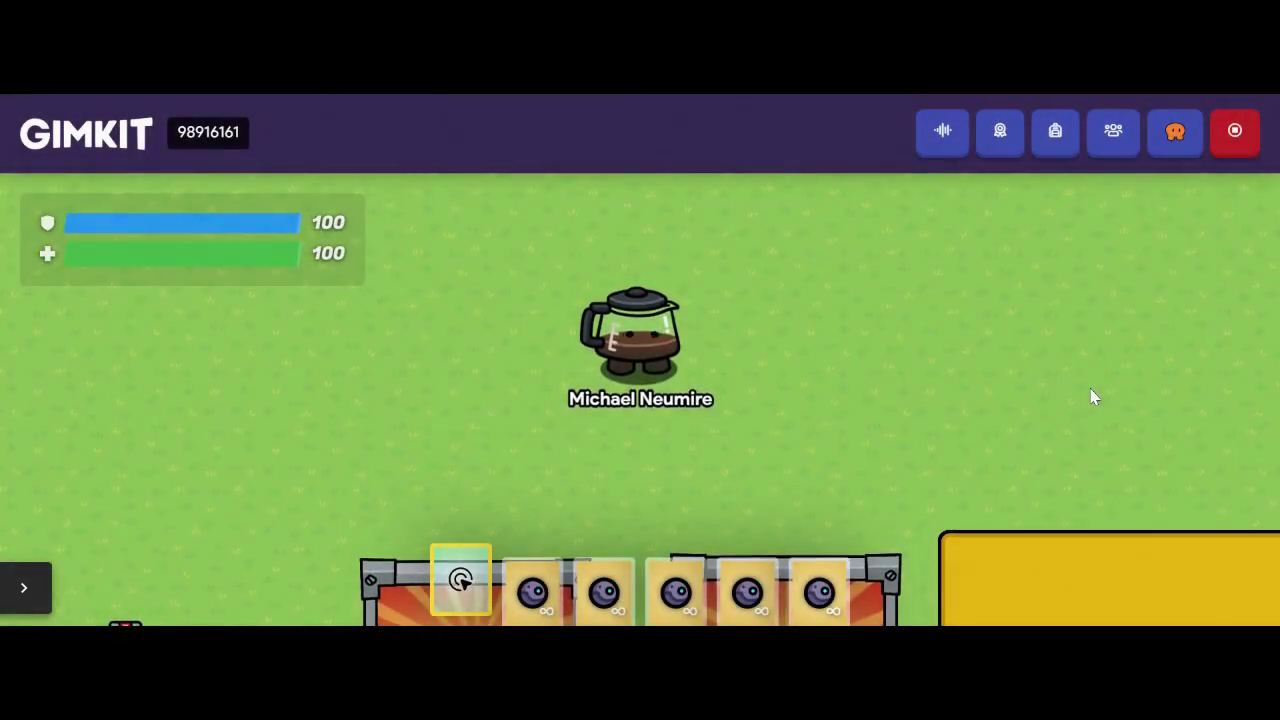
# Step: Walk the avatar to the key vending machine and buy a Blue Key
pyautogui.press('s')
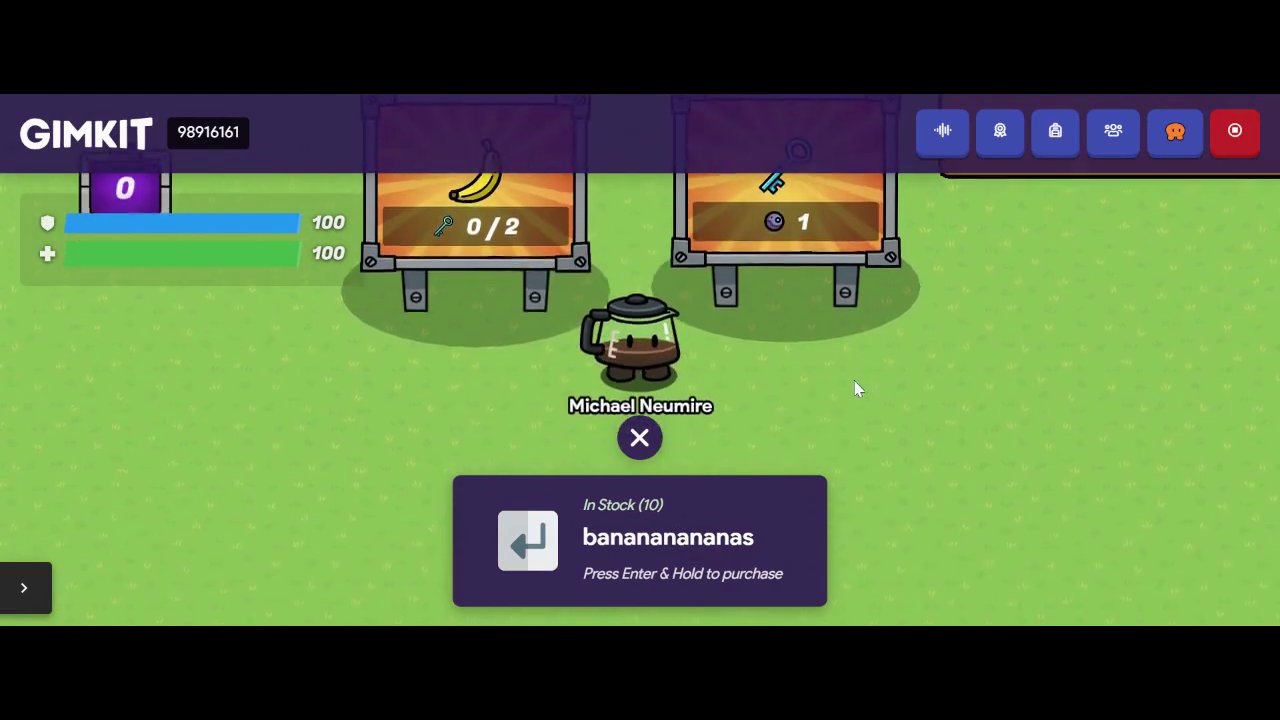
pyautogui.press('d')
pyautogui.press('w')
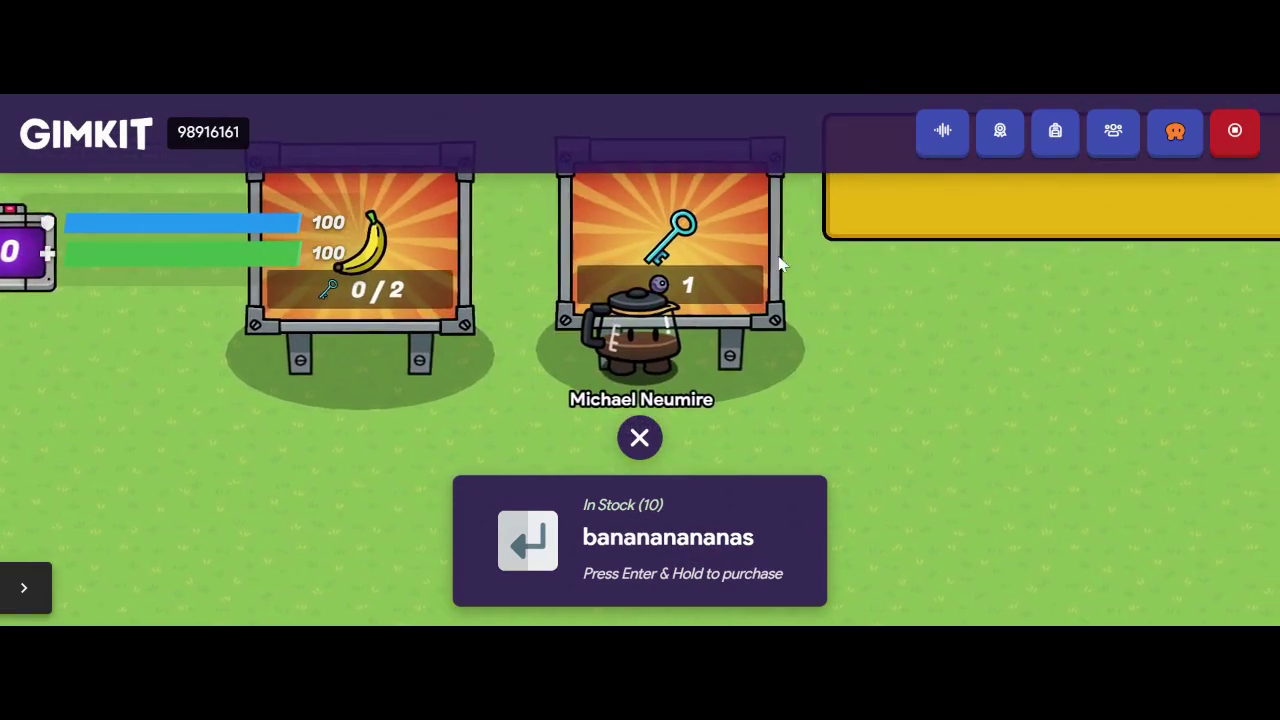
pyautogui.press('a')
pyautogui.press('w')
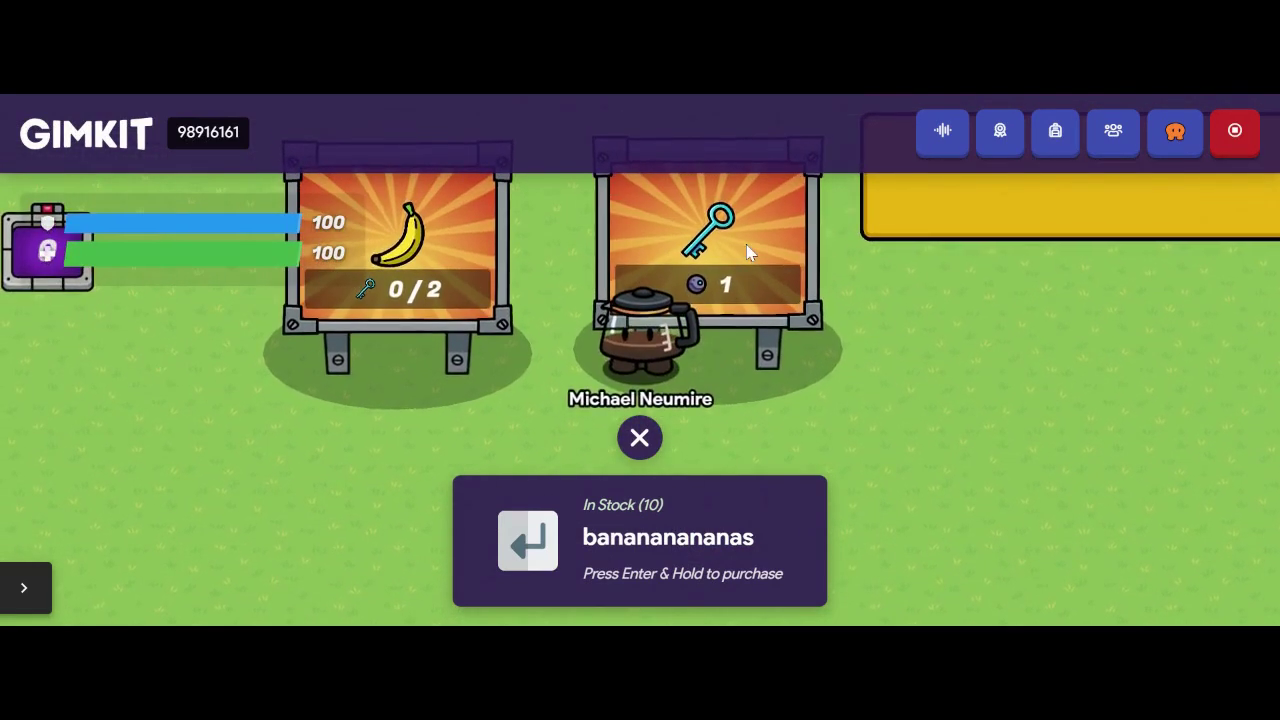
pyautogui.press('d')
pyautogui.press('d')
pyautogui.press('w')
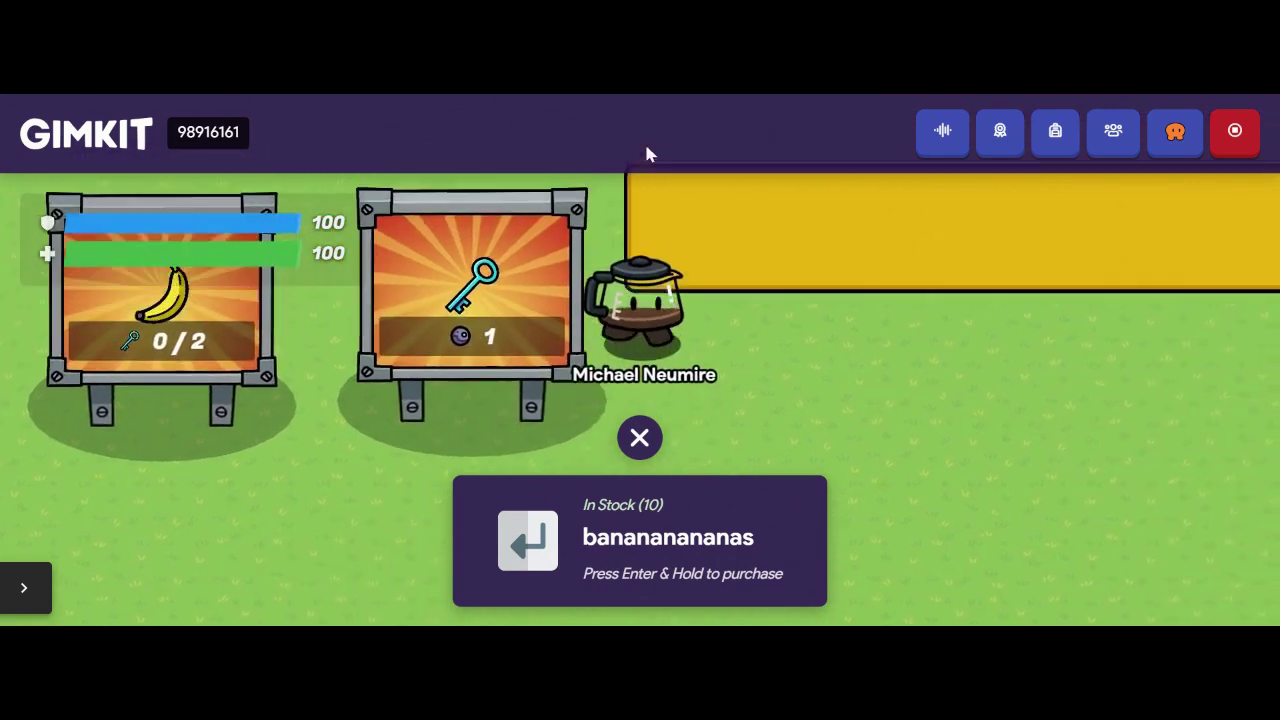
pyautogui.press('s')
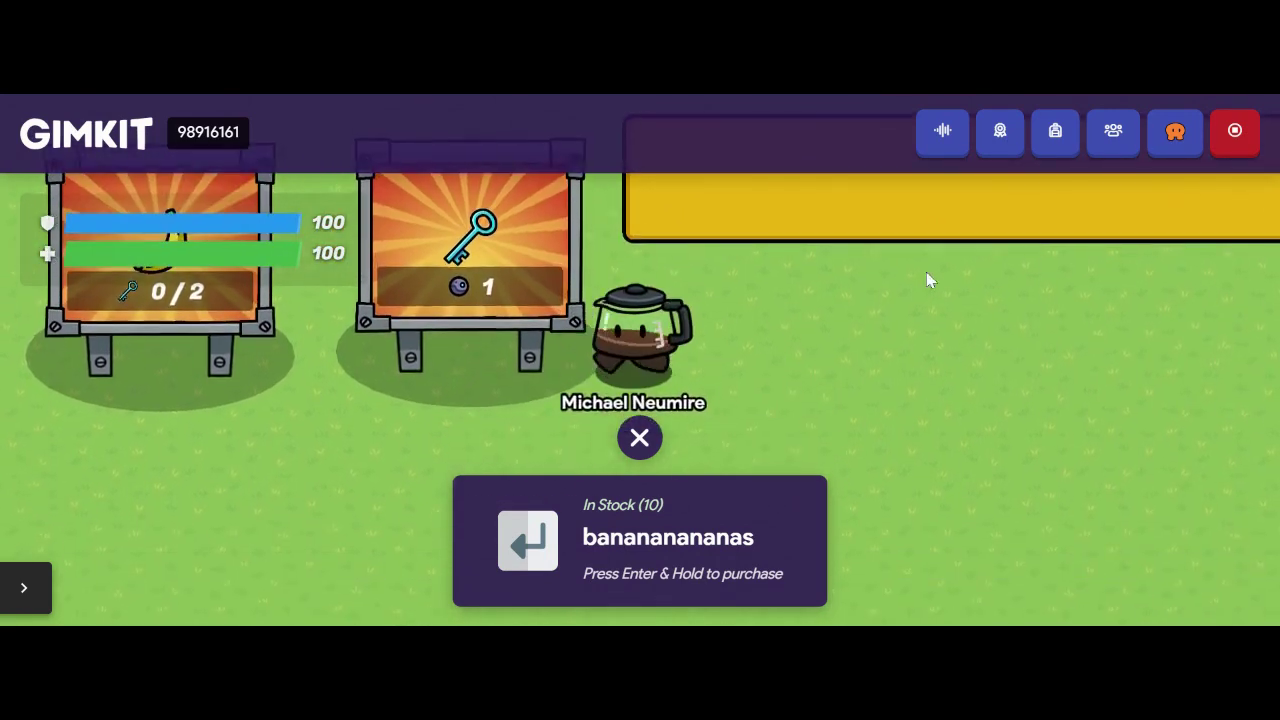
pyautogui.press('a')
pyautogui.press('a')
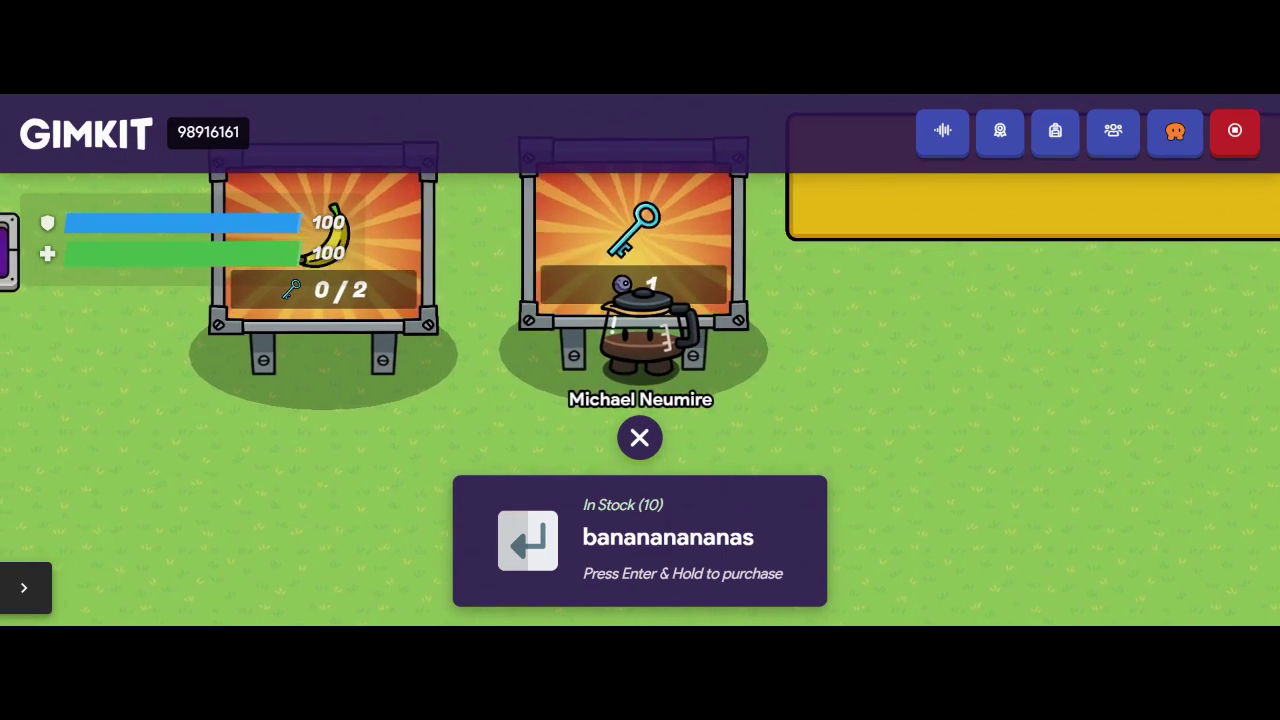
pyautogui.press('Return')
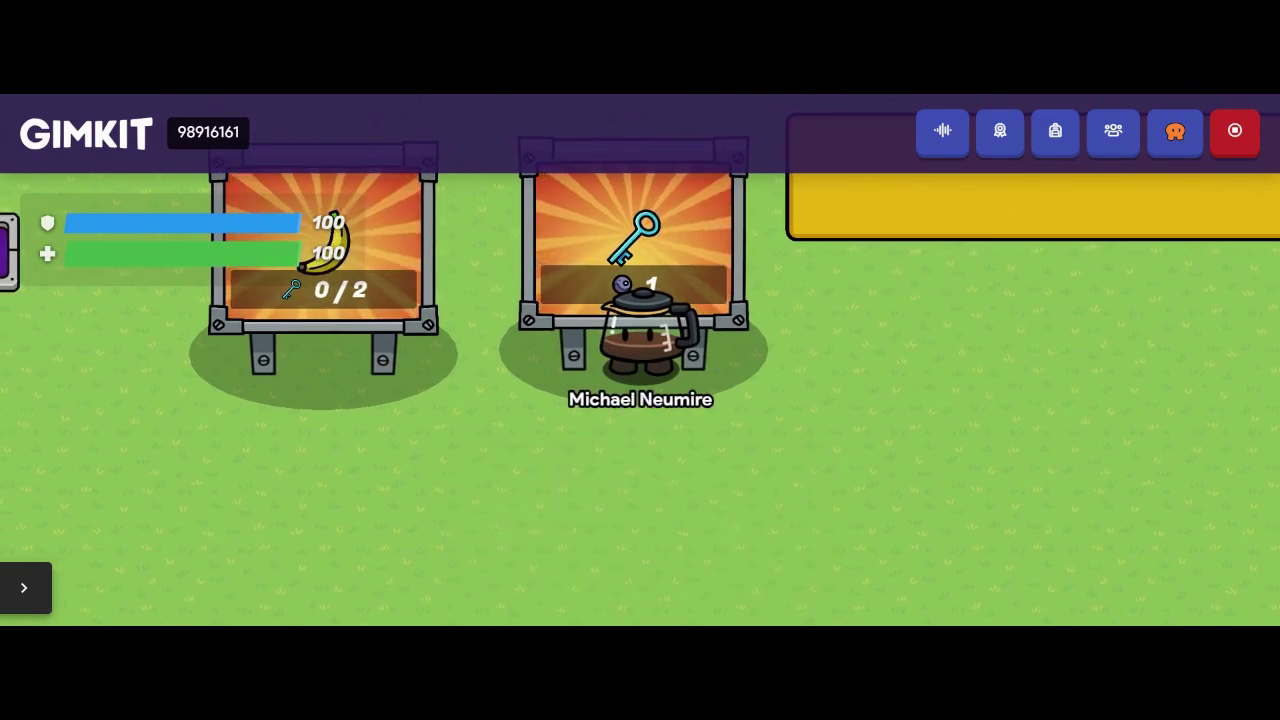
# Step: Walk the avatar to the banana machine to check its two-key price
pyautogui.press('d')
pyautogui.press('w')
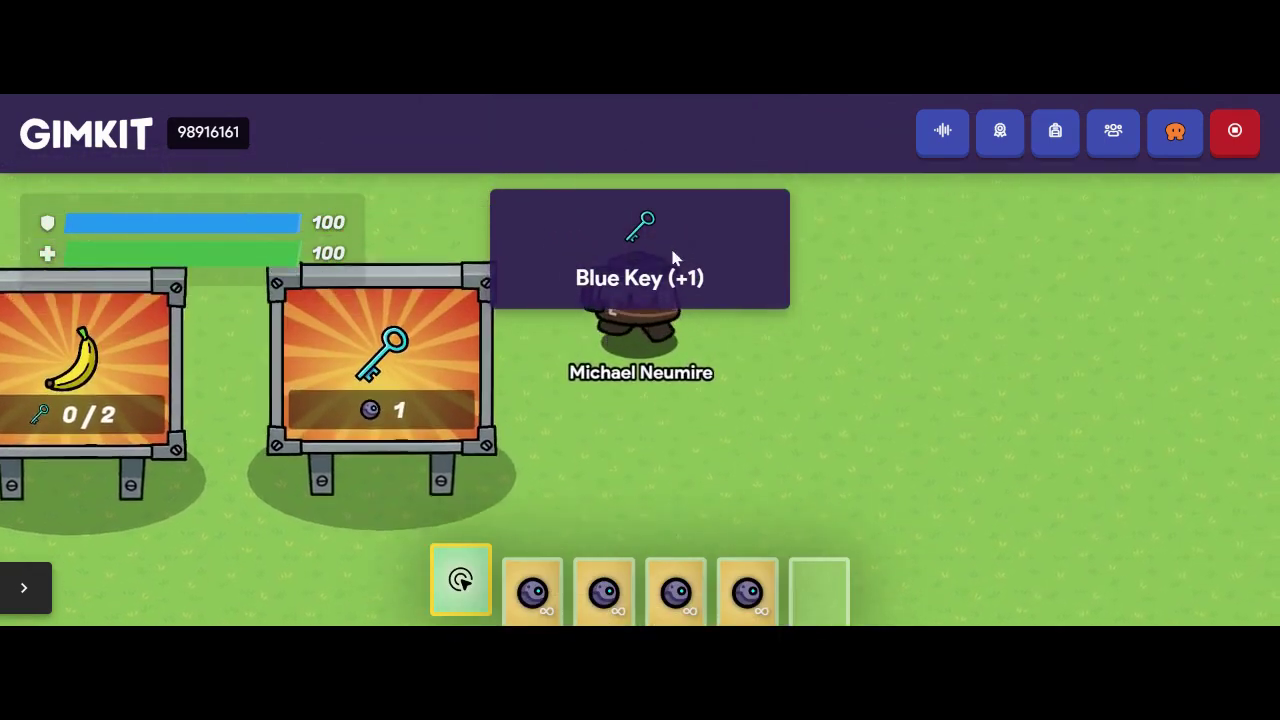
pyautogui.press('a')
pyautogui.press('s')
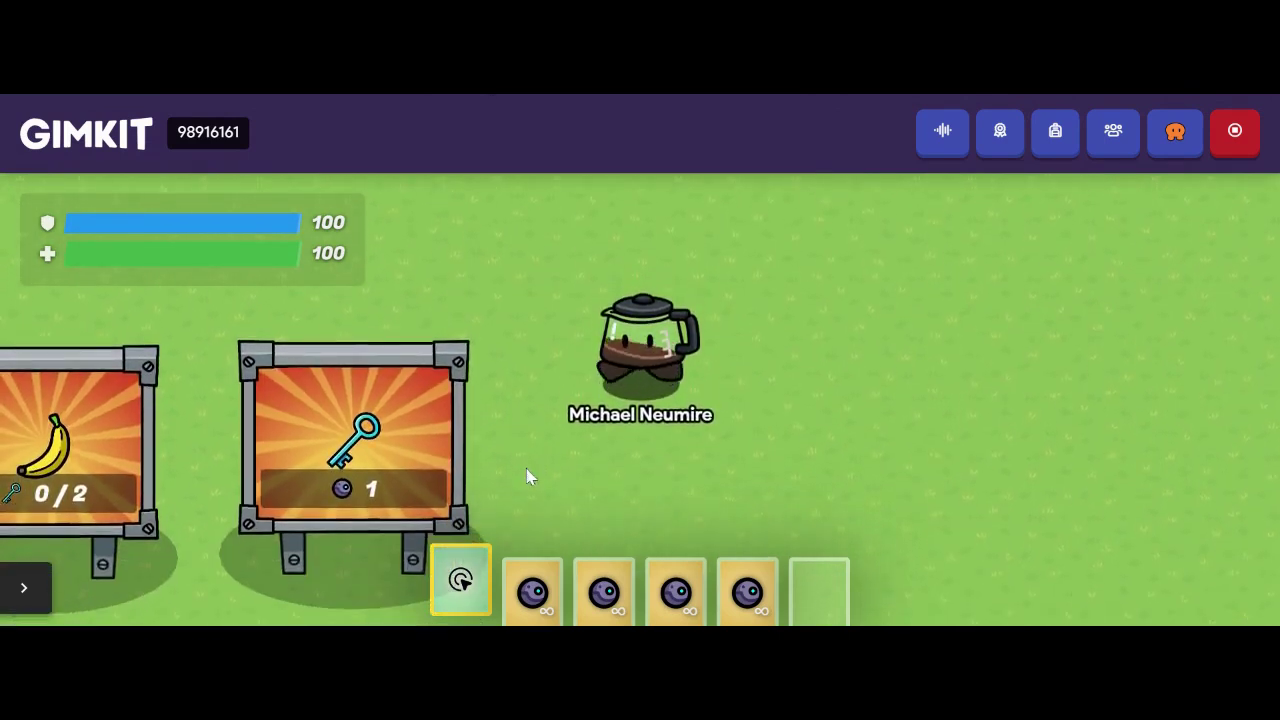
pyautogui.press('a')
pyautogui.press('s')
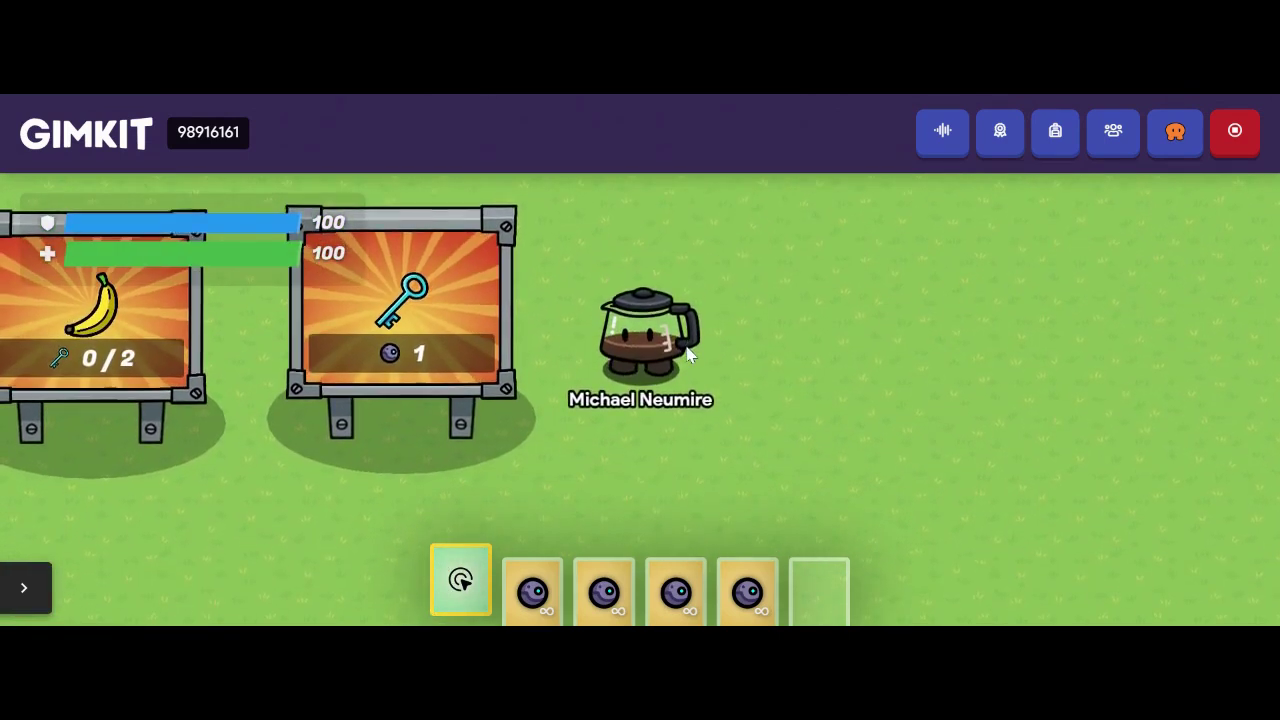
pyautogui.press('a')
pyautogui.press('s')
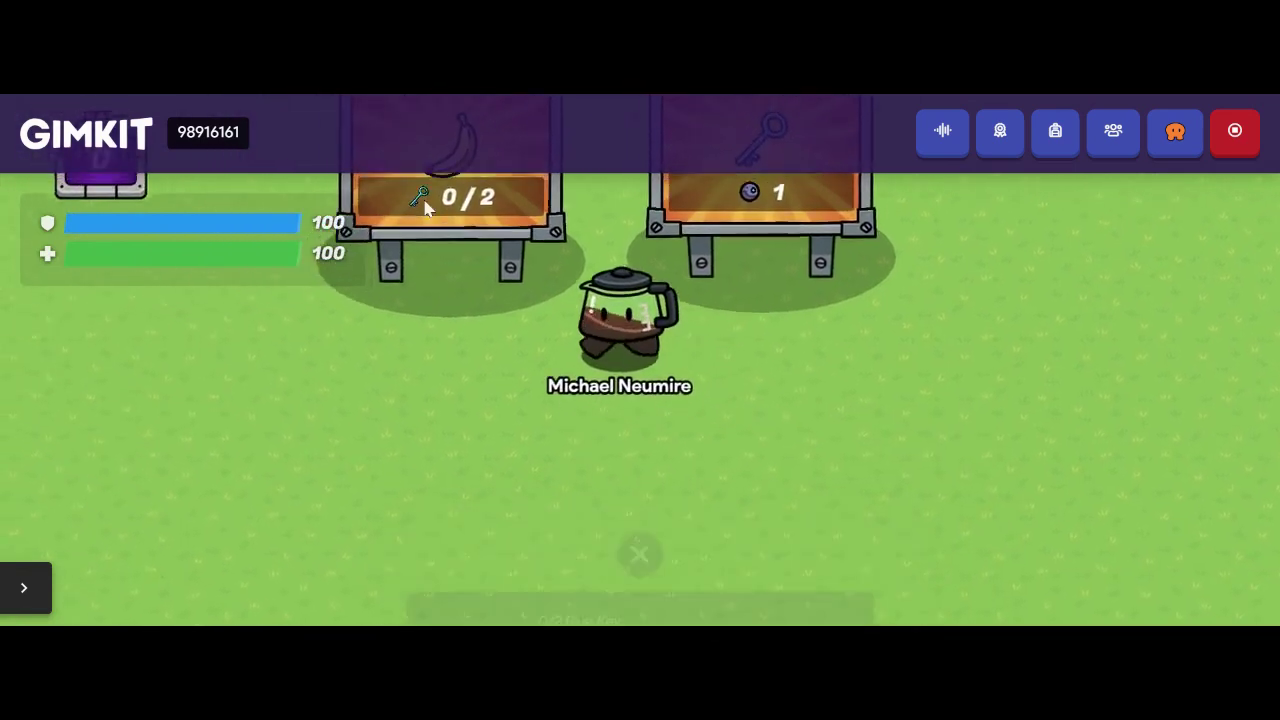
pyautogui.press('w')
pyautogui.press('a')
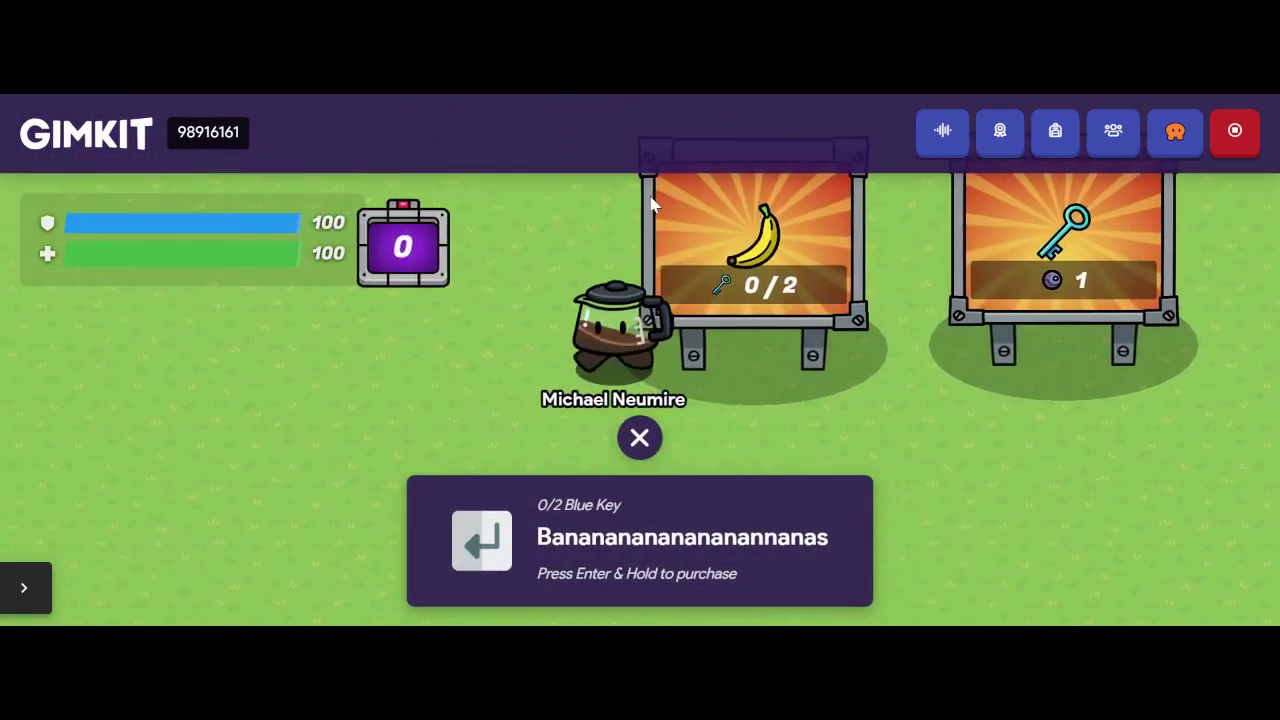
pyautogui.press('d')
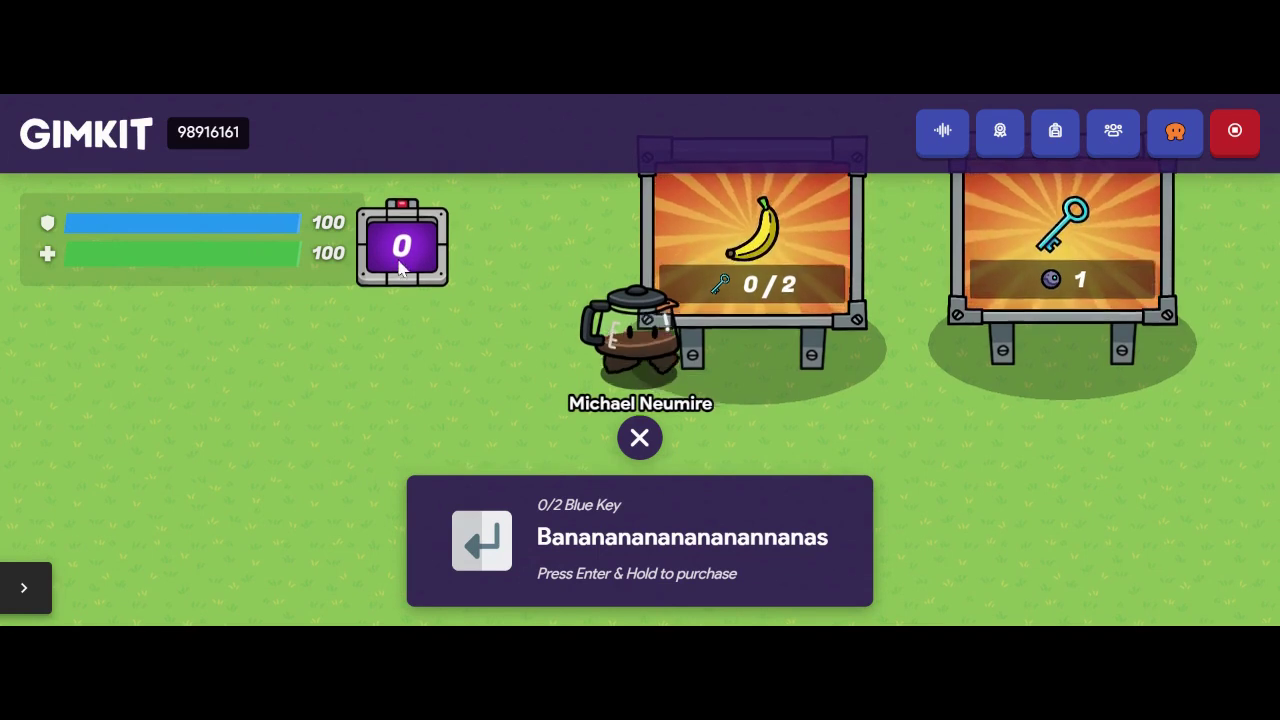
# Step: Buy a second Blue Key, then trade both keys for a banana
pyautogui.press('d')
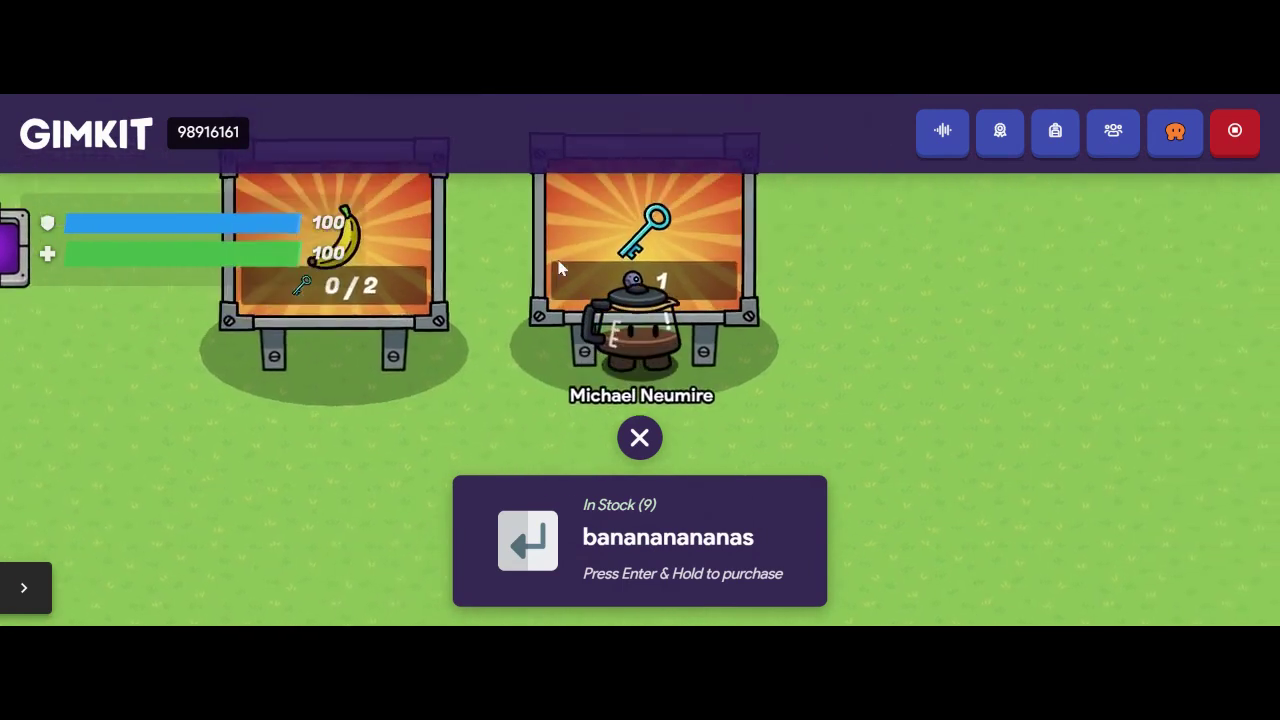
pyautogui.press('Return')
pyautogui.press('s')
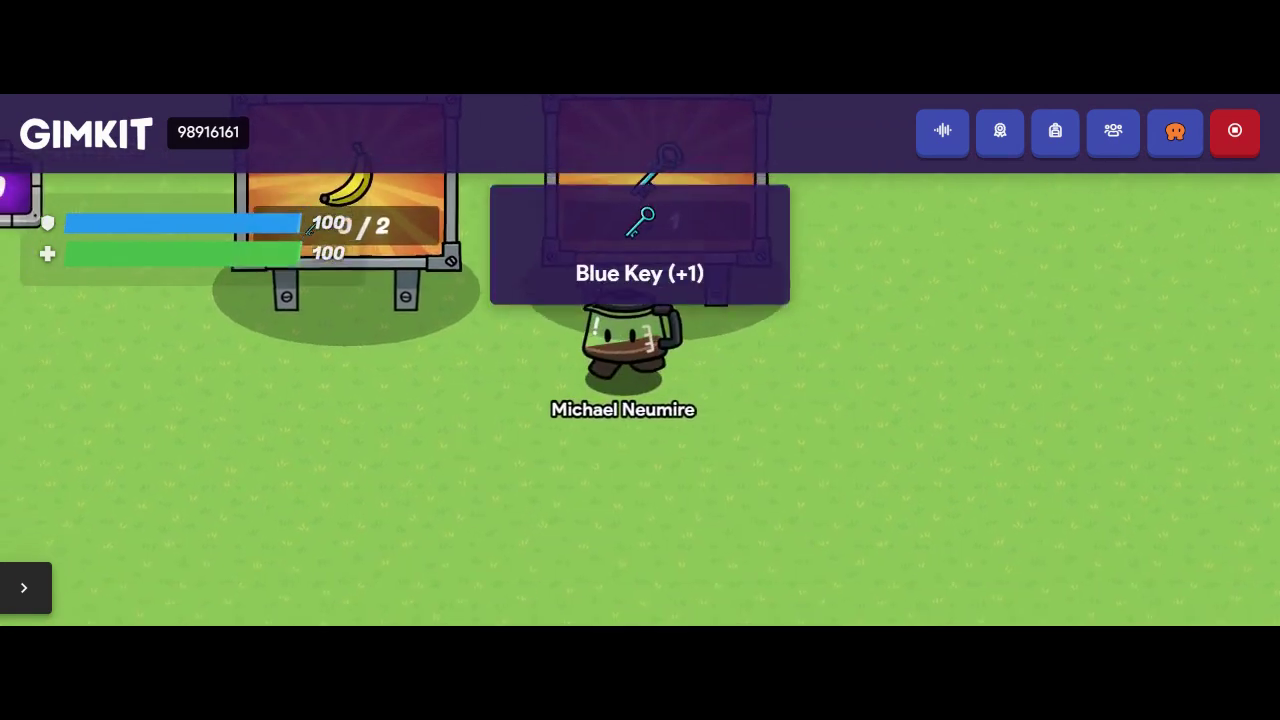
pyautogui.press('a')
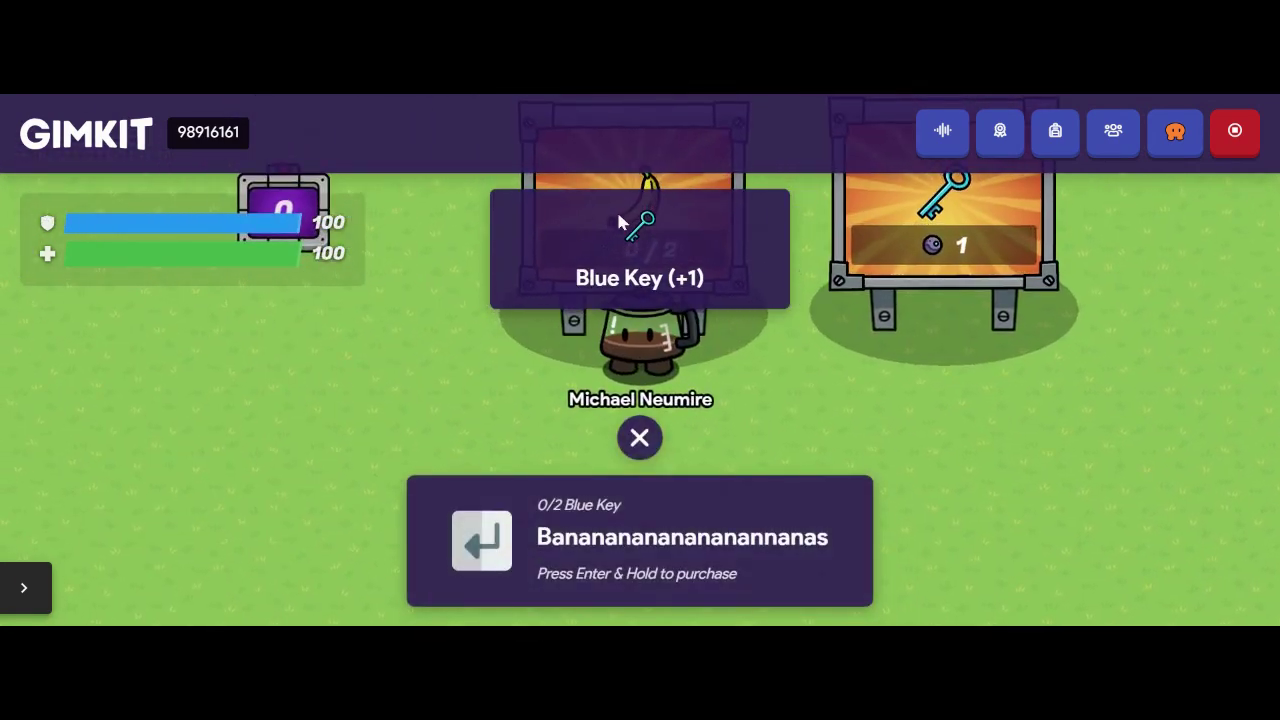
pyautogui.press('Return')
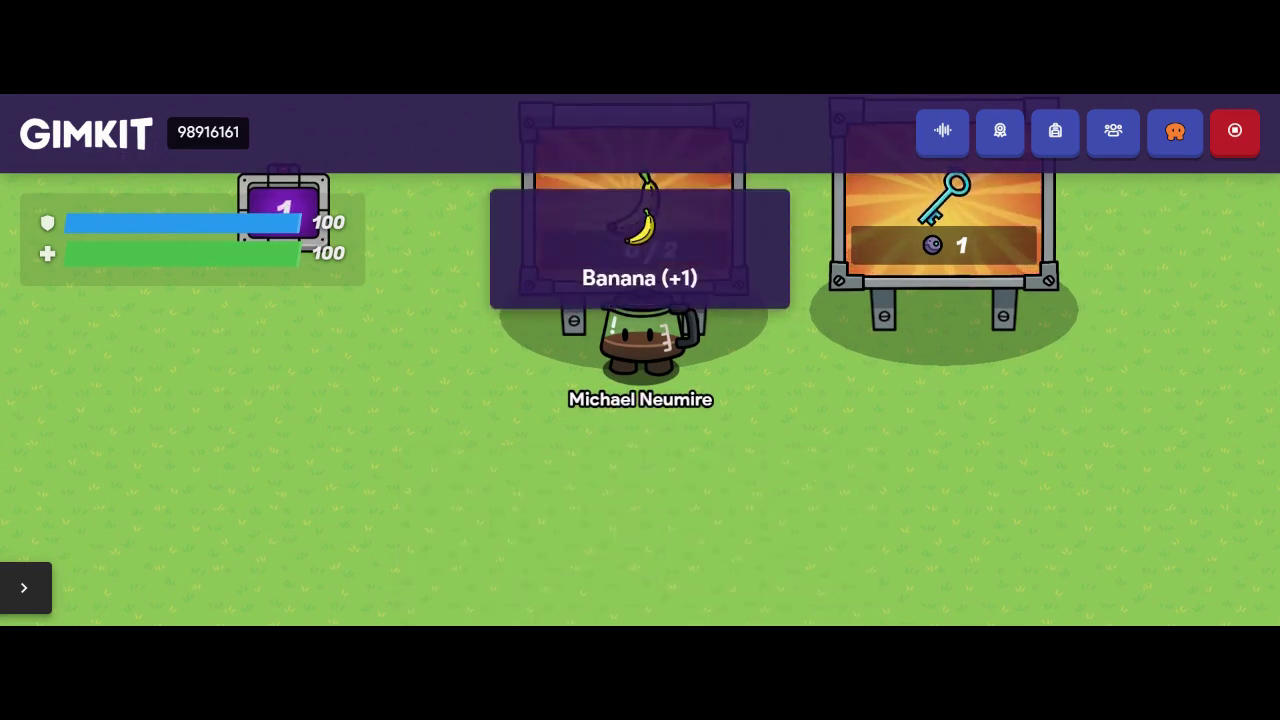
pyautogui.press('s')
# Step: Walk the avatar between the machines, ending back at the banana machine
pyautogui.press('w')
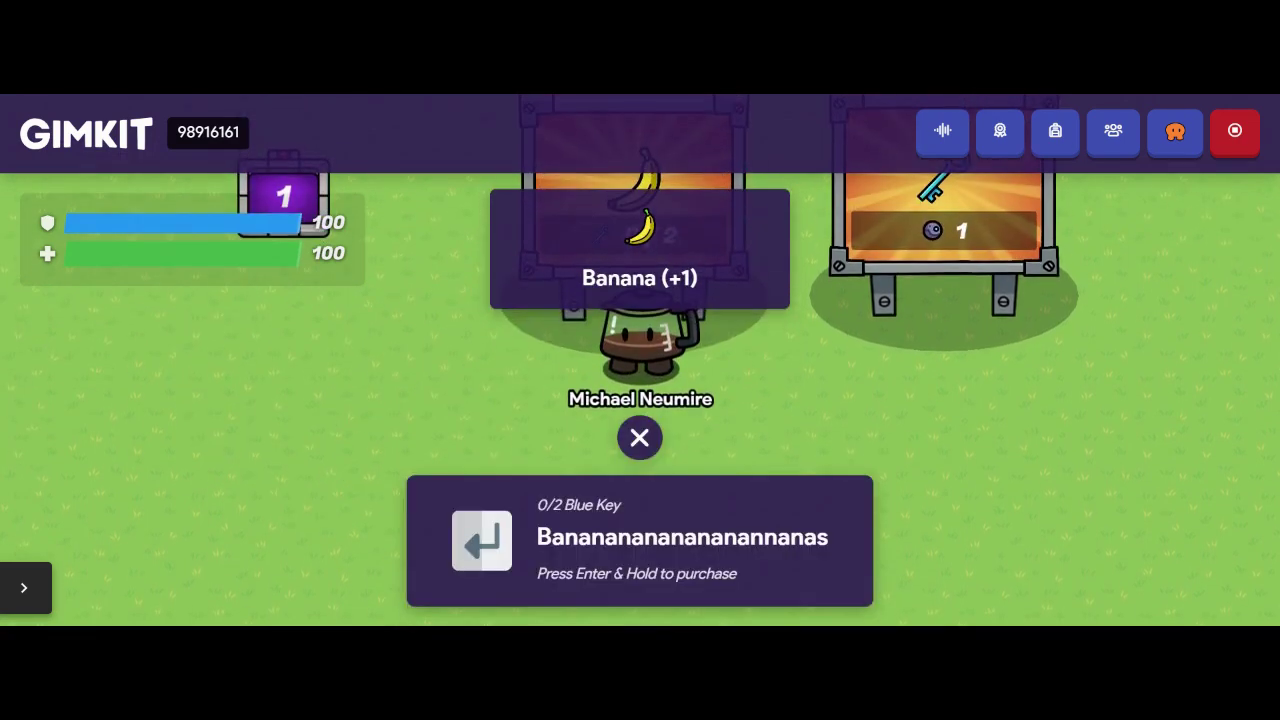
pyautogui.press('a')
pyautogui.press('w')
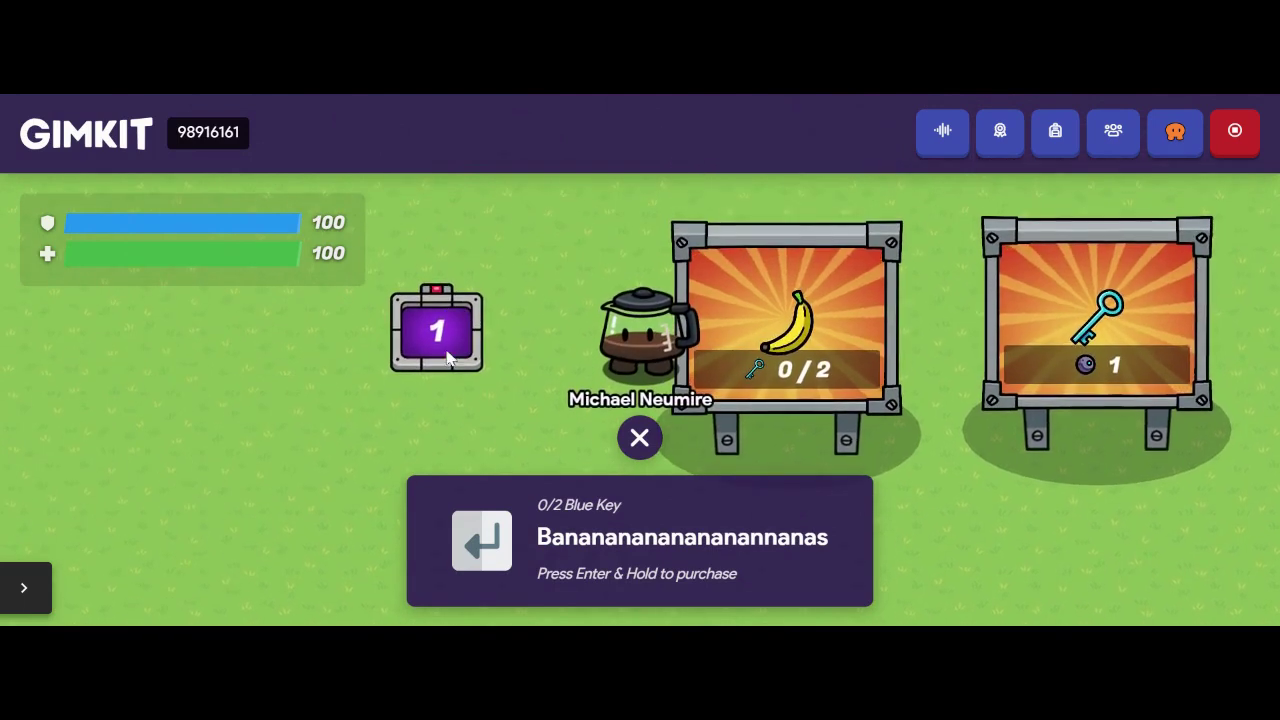
pyautogui.press('a')
pyautogui.press('s')
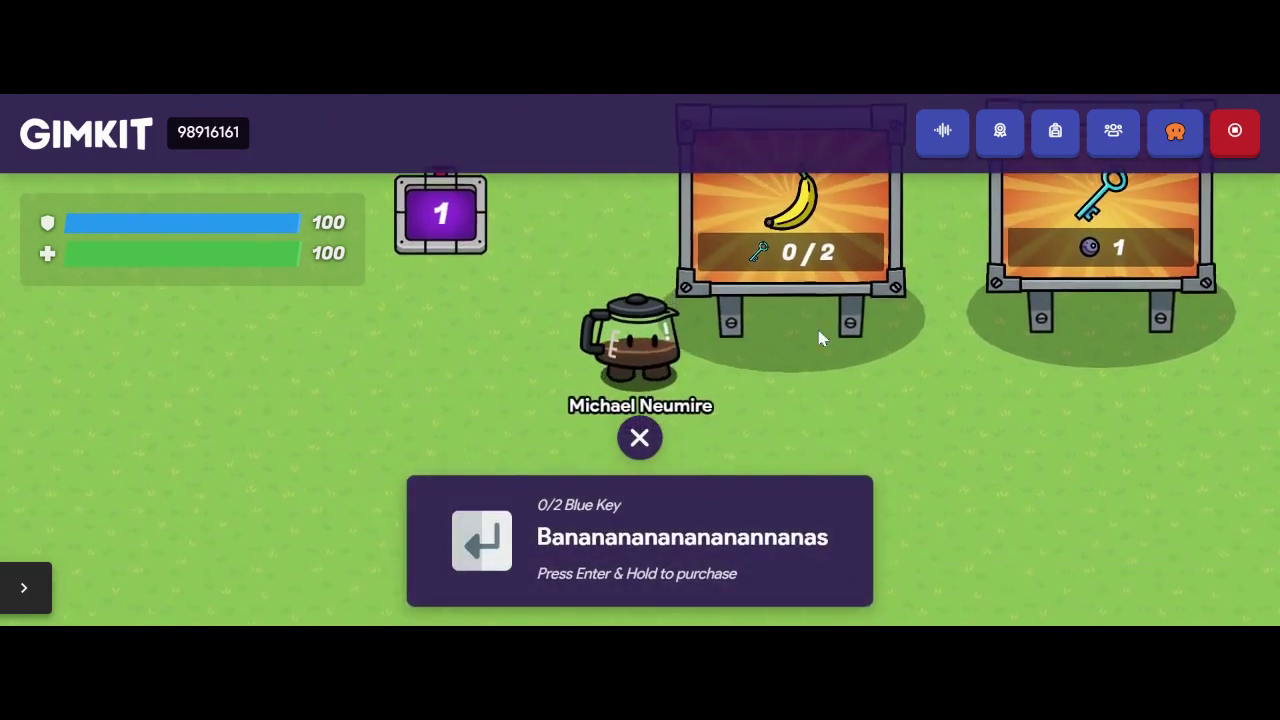
pyautogui.press('d')
pyautogui.press('w')
pyautogui.press('d')
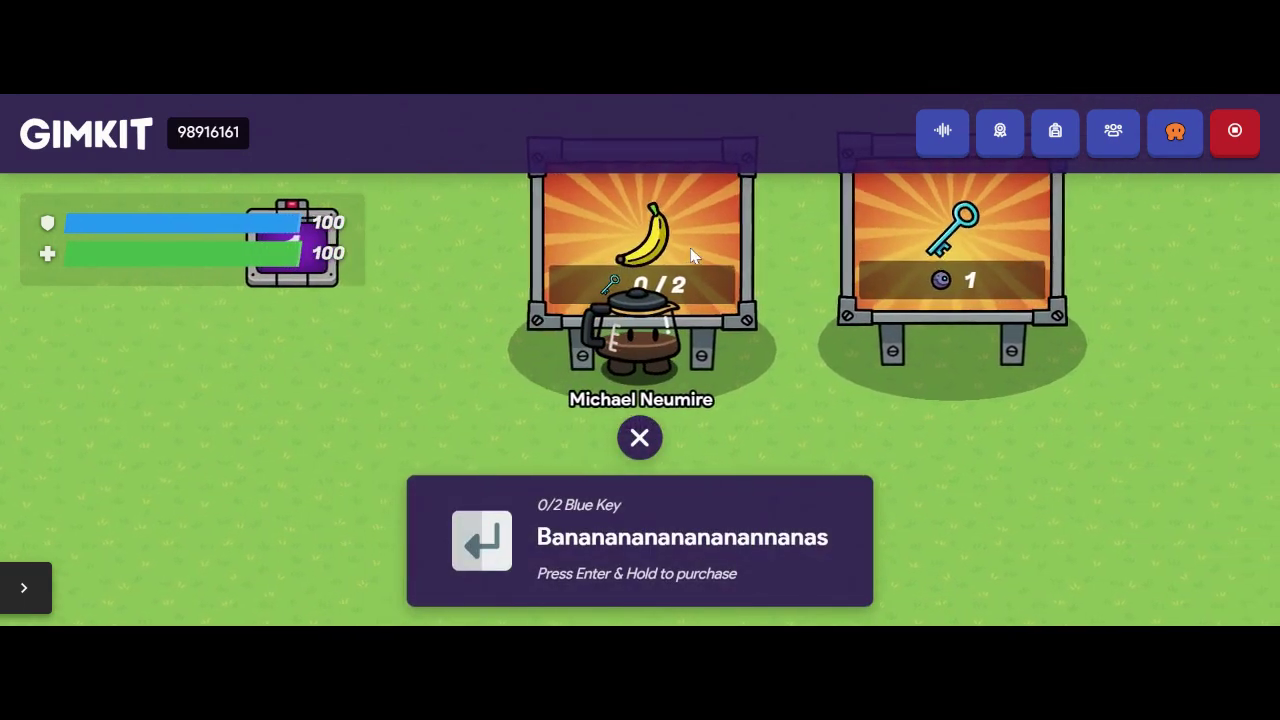
pyautogui.press('d')
pyautogui.press('s')
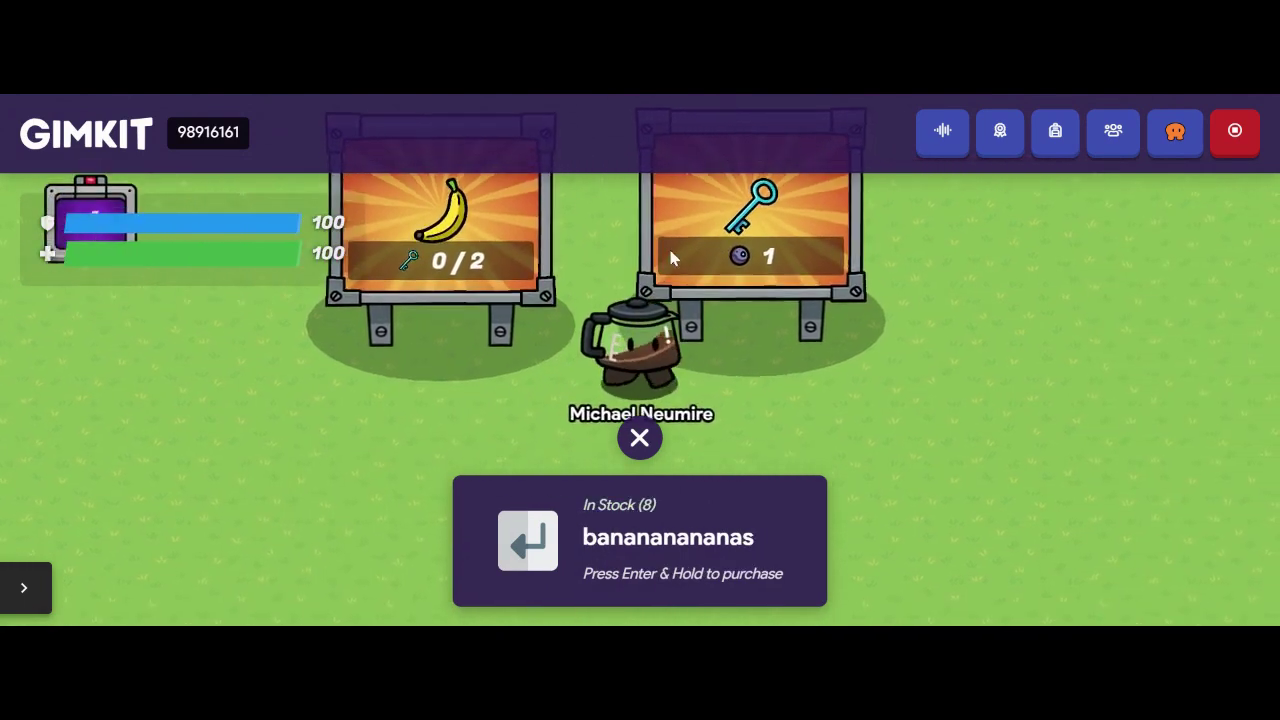
pyautogui.press('a')
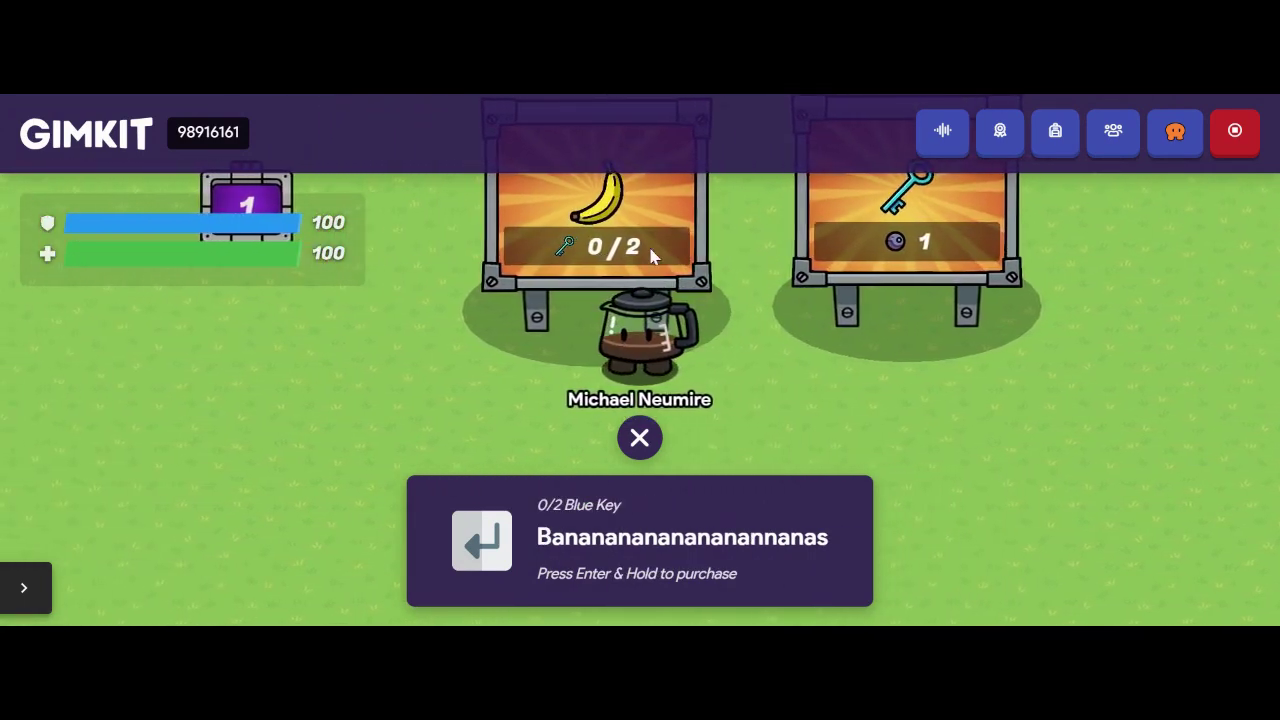